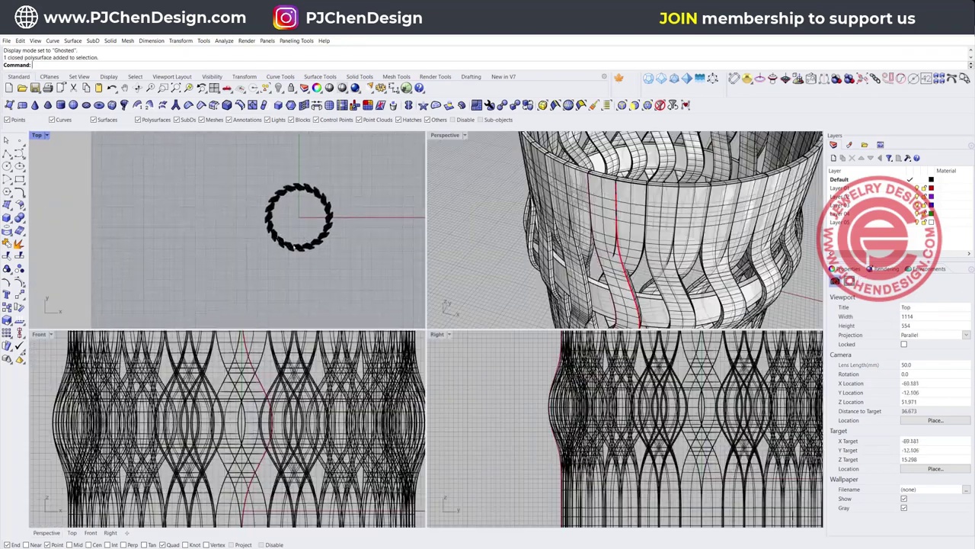
# Isolate the front pair of interwoven strips and the ring band by inverting the selection and hiding all other strips.
pyautogui.scroll(5, 328, 275)
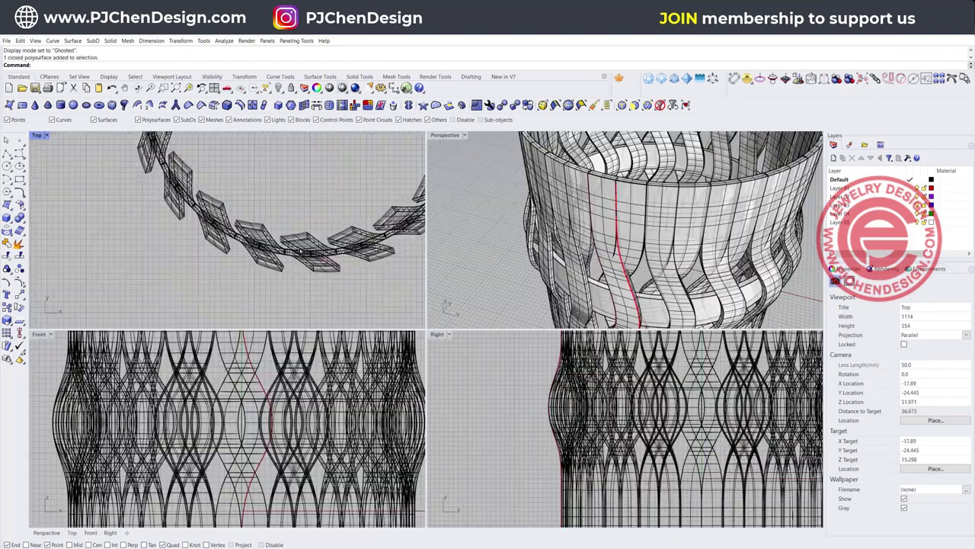
pyautogui.moveTo(329, 290); pyautogui.dragTo(327, 287)
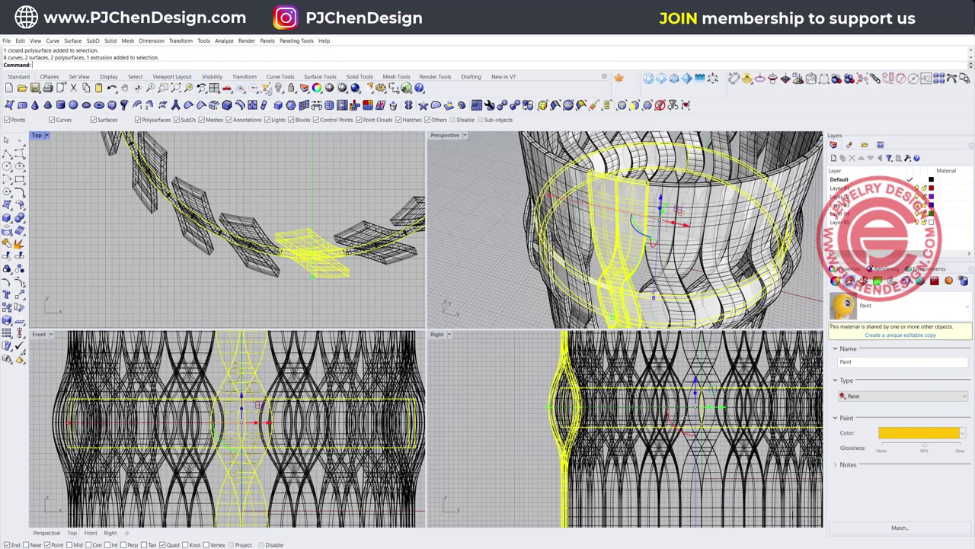
pyautogui.click(267, 90)
pyautogui.click(305, 106)
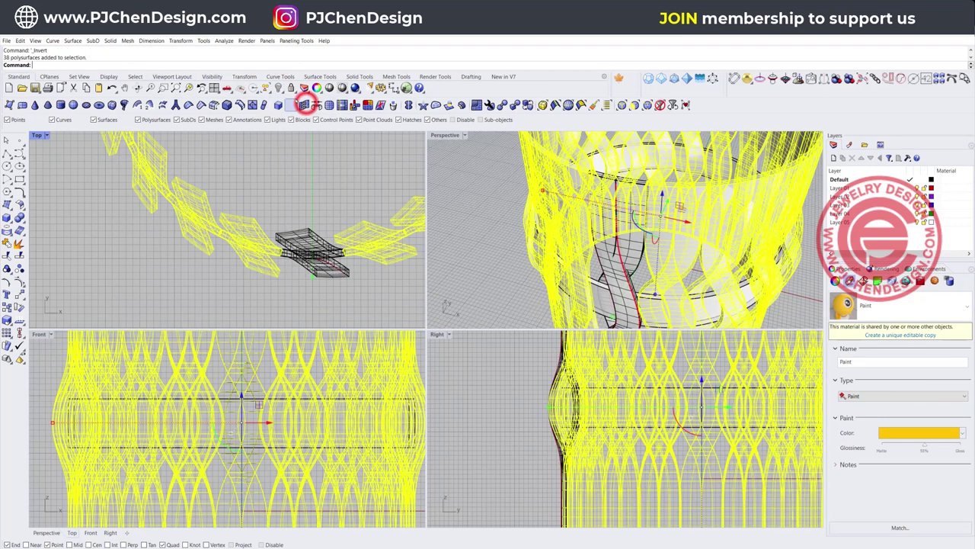
pyautogui.click(277, 86)
pyautogui.click(701, 210)
# Examine the two interwoven strips and how they wrap around the ring band in the Perspective view, highlighting each strip.
pyautogui.doubleClick(443, 134)
pyautogui.scroll(-6, 350, 343)
pyautogui.moveTo(351, 381); pyautogui.dragTo(422, 358, button='right')
pyautogui.scroll(2, 404, 358)
pyautogui.click(423, 358)
pyautogui.click(436, 282)
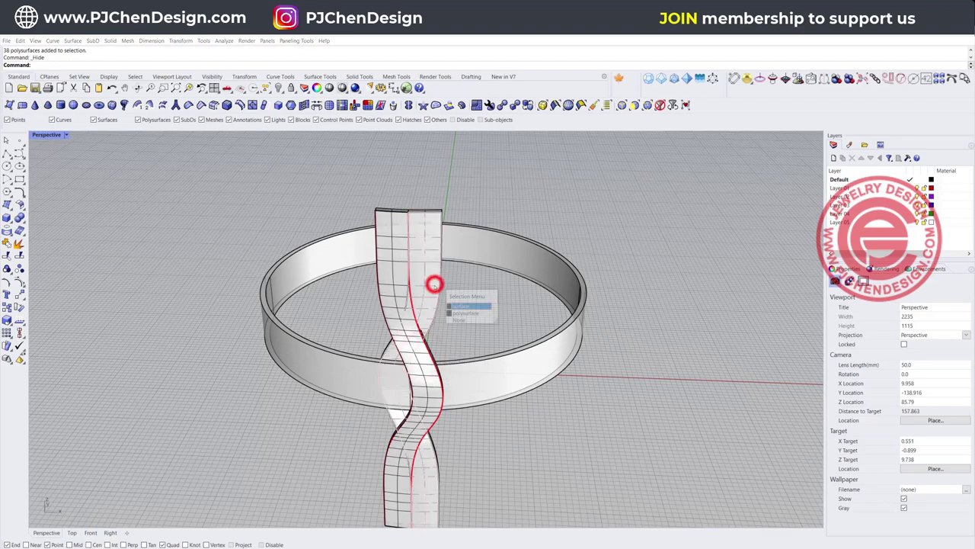
pyautogui.click(454, 323)
pyautogui.moveTo(450, 332); pyautogui.dragTo(249, 333, button='right')
pyautogui.moveTo(319, 320); pyautogui.dragTo(450, 333, button='right')
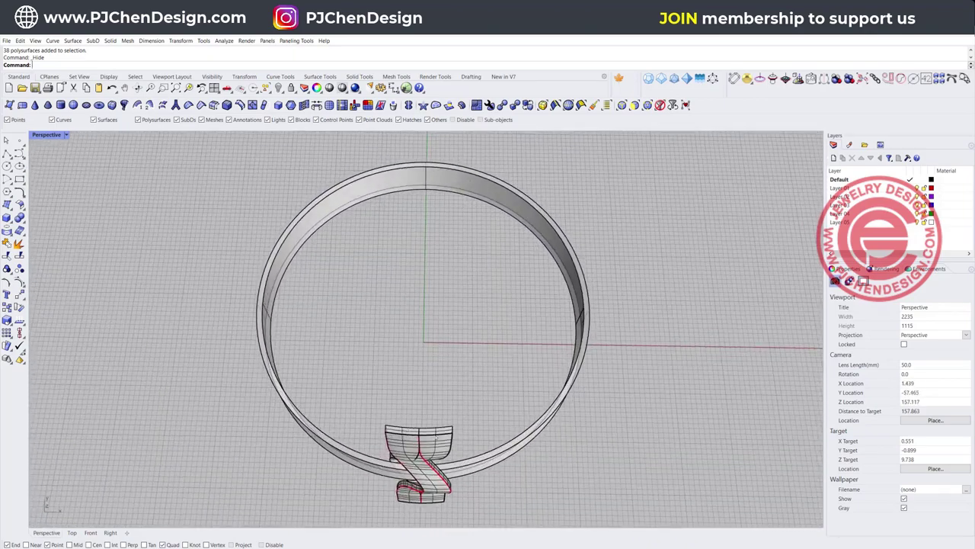
pyautogui.scroll(3, 436, 438)
pyautogui.click(442, 420)
pyautogui.click(383, 420)
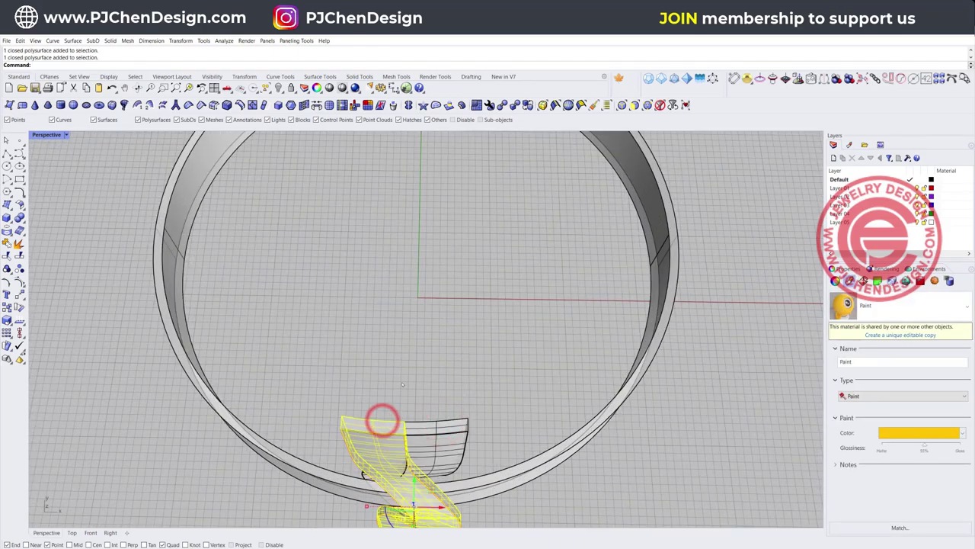
pyautogui.scroll(-3, 401, 382)
pyautogui.moveTo(411, 383); pyautogui.dragTo(395, 333, button='right')
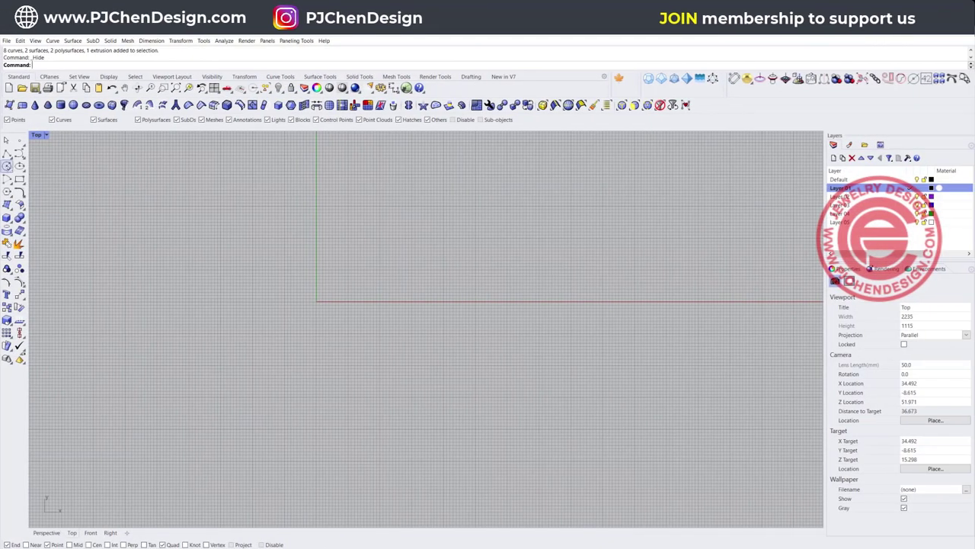
# Draw a circle of diameter 60 centred on the origin in the Top view.
pyautogui.click(7, 165)
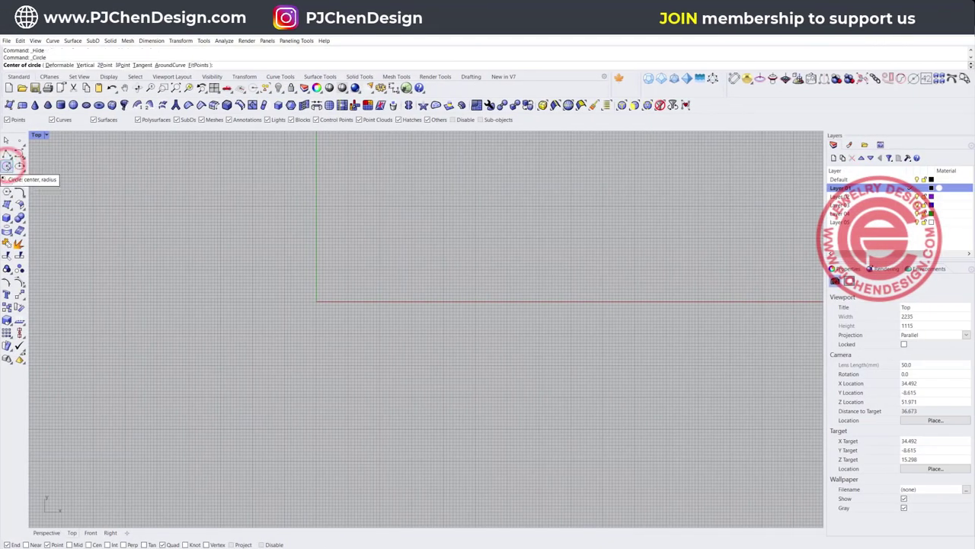
pyautogui.click(316, 301)
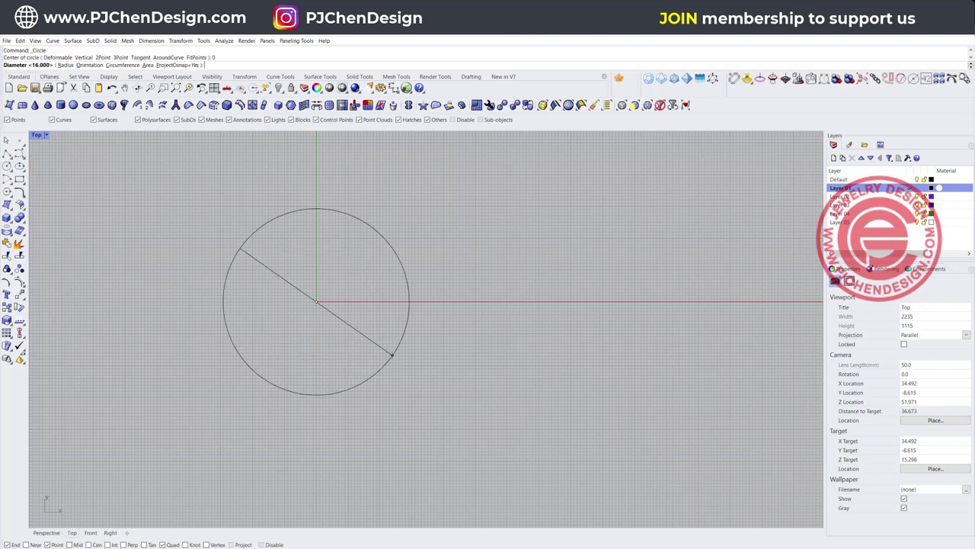
pyautogui.write('60')
pyautogui.press('Return')
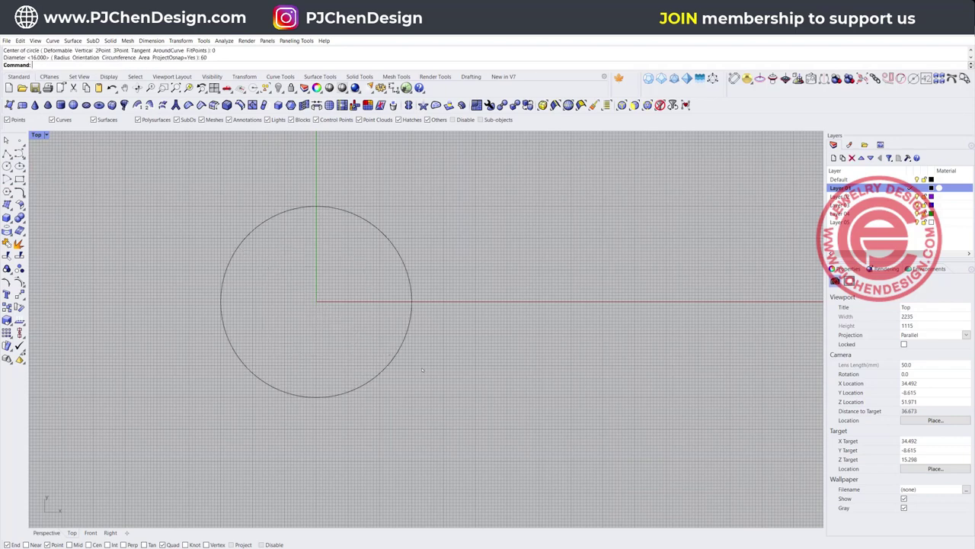
pyautogui.moveTo(392, 349); pyautogui.dragTo(391, 329, button='right')
# Try dividing the circle into 20 segments with marker points, and undo the division.
pyautogui.moveTo(454, 370); pyautogui.dragTo(358, 318)
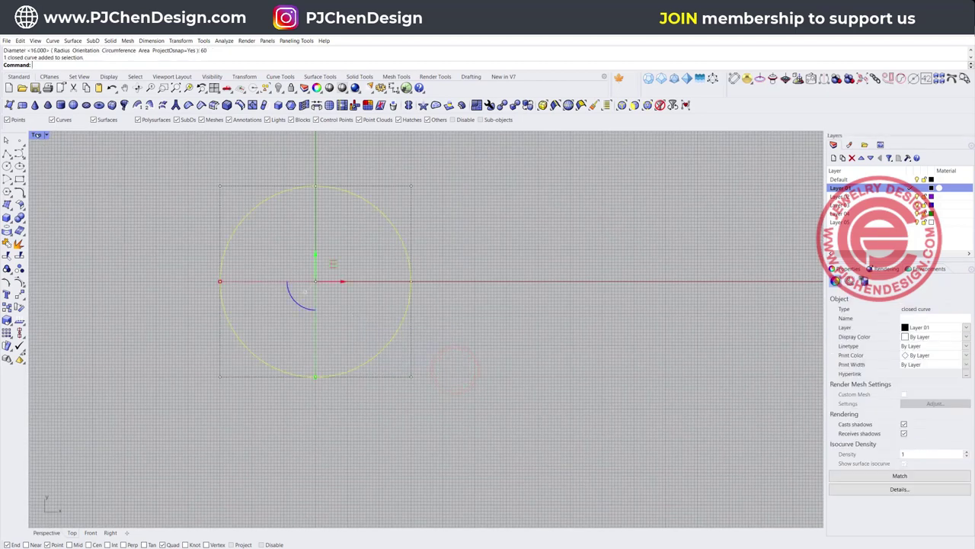
pyautogui.doubleClick(36, 135)
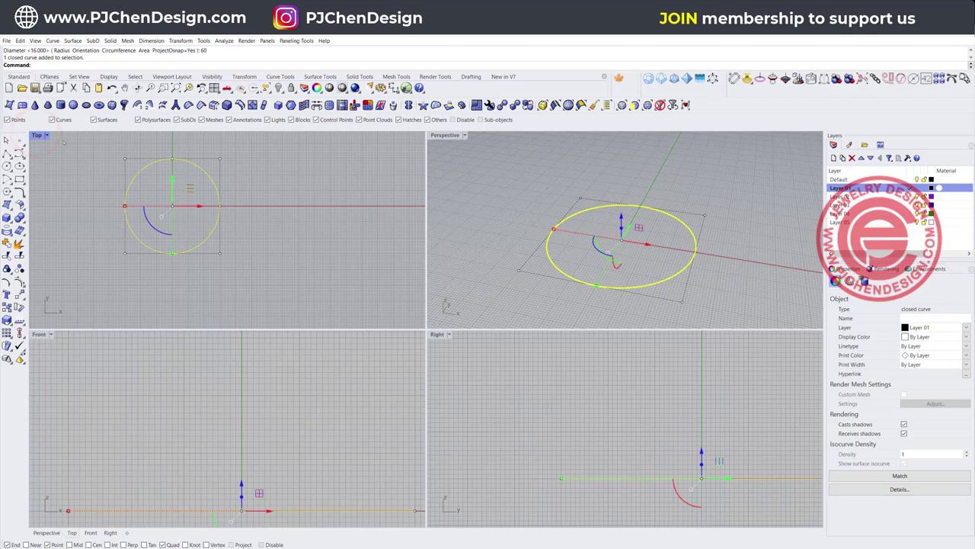
pyautogui.moveTo(214, 218); pyautogui.dragTo(233, 231, button='right')
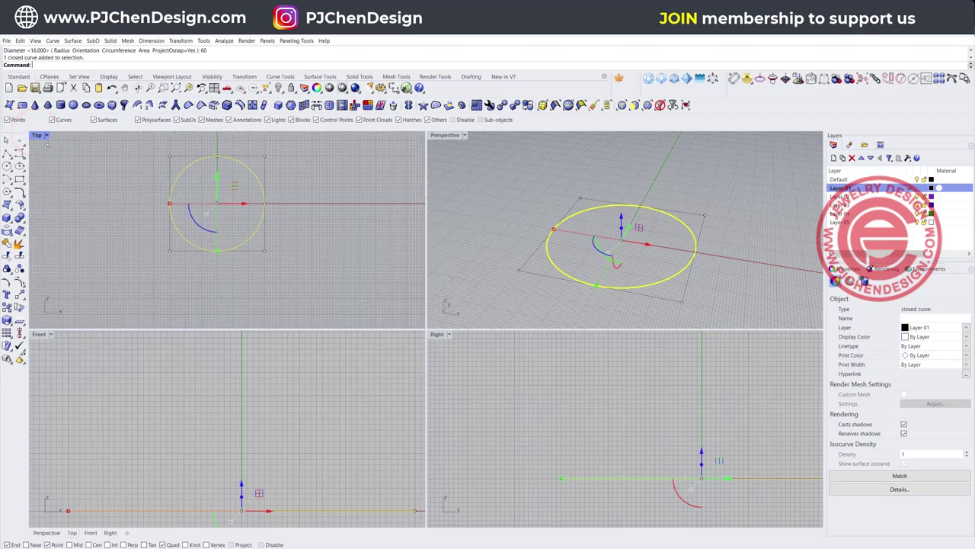
pyautogui.doubleClick(34, 135)
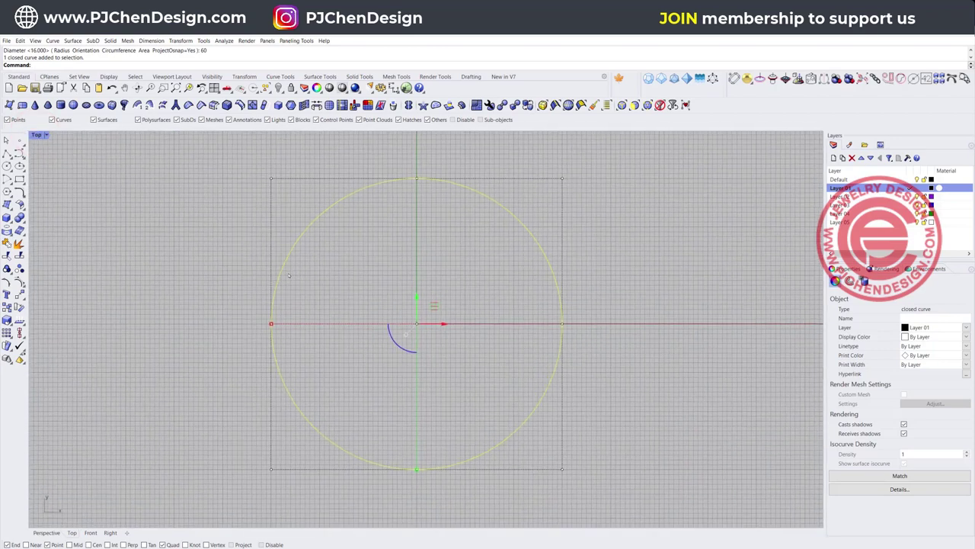
pyautogui.write('Divide')
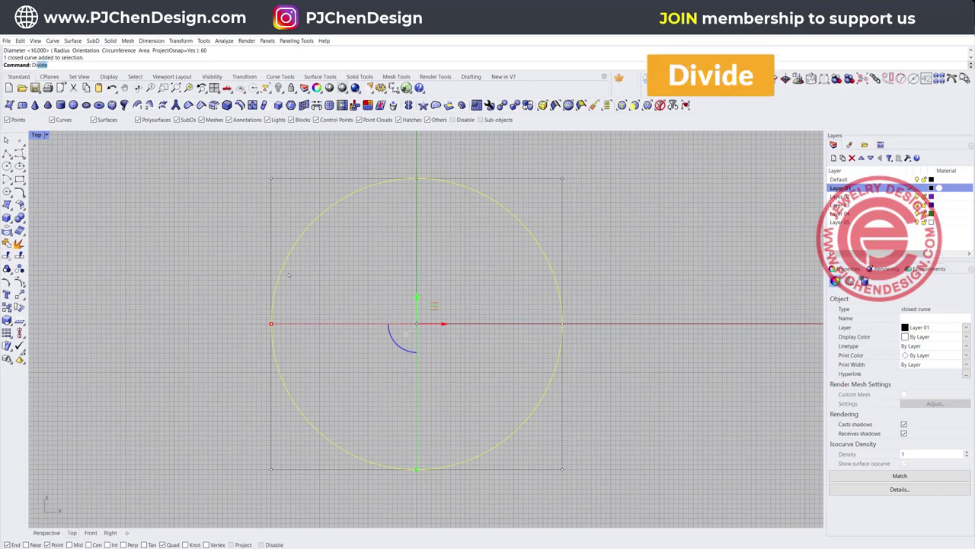
pyautogui.press('Return')
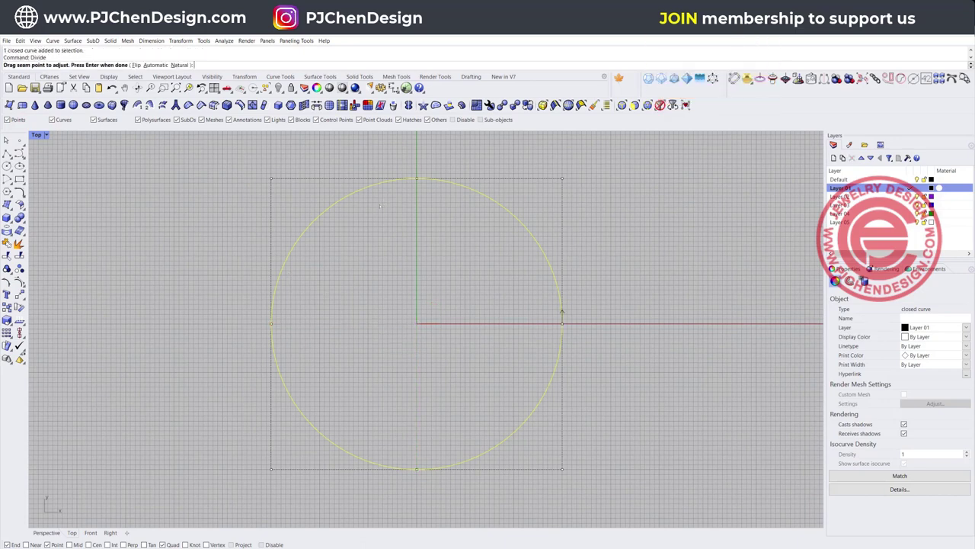
pyautogui.press('Return')
pyautogui.press('Return')
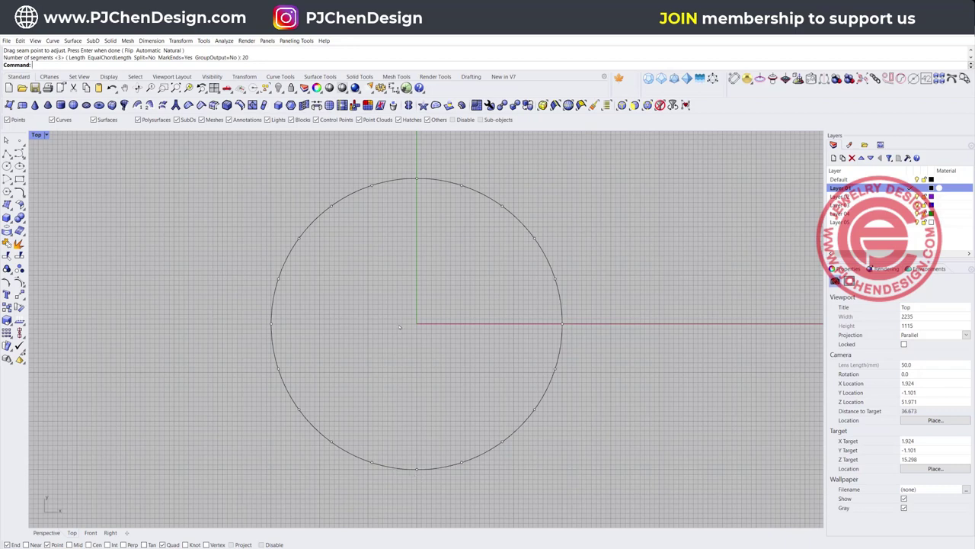
pyautogui.hotkey('ctrl', 'z')
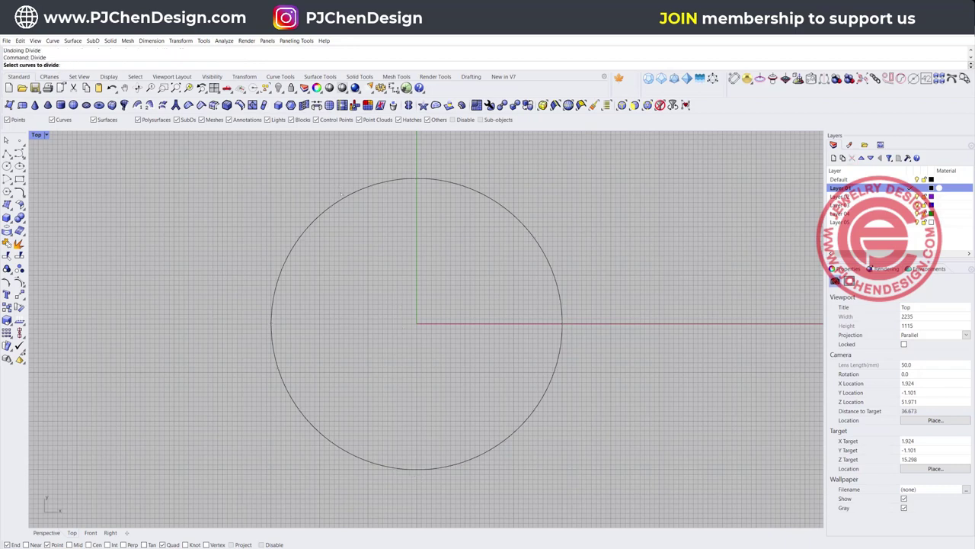
# Divide the circle into 40 segments with marker points.
pyautogui.click(343, 197)
pyautogui.press('Return')
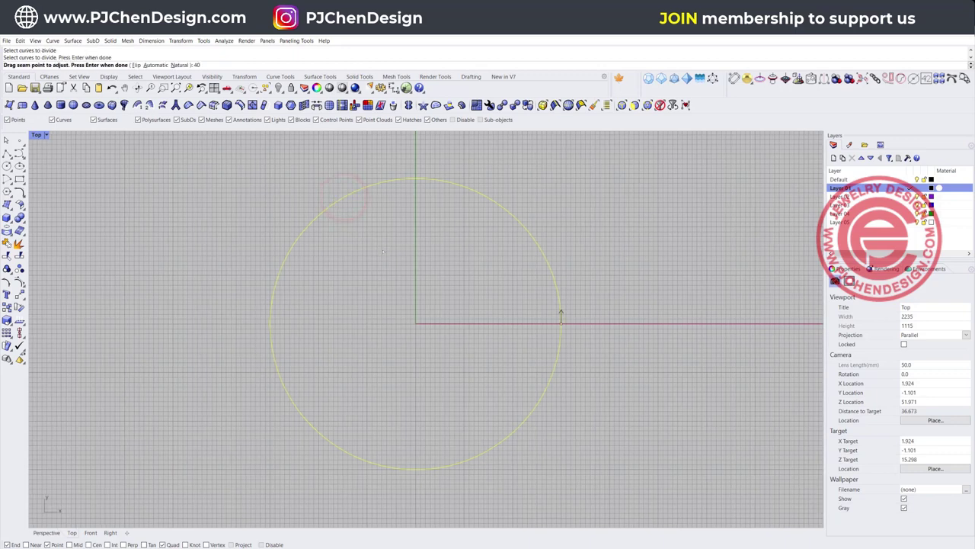
pyautogui.write('40')
pyautogui.press('Return')
pyautogui.press('Return')
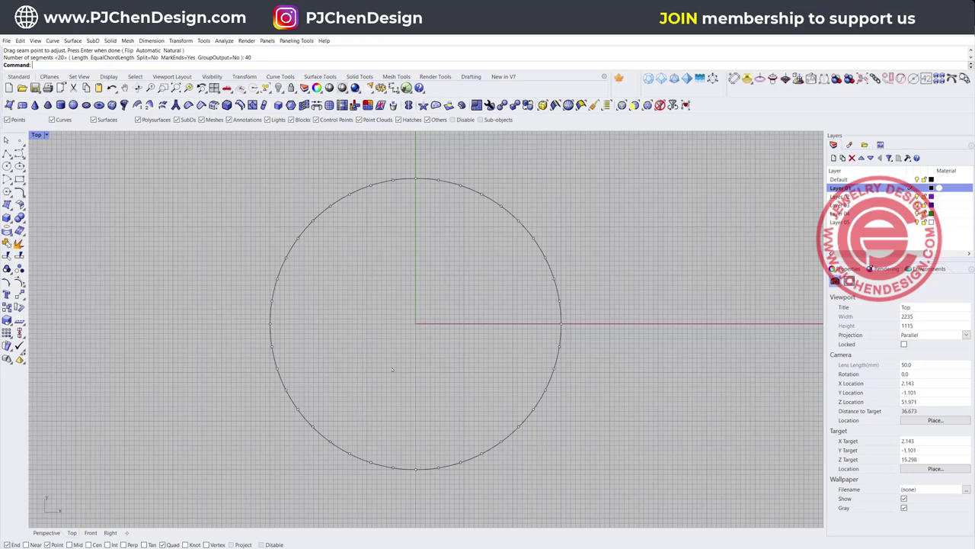
# Split the circle at its lowest division point and the two neighbouring points on either side.
pyautogui.scroll(6, 393, 372)
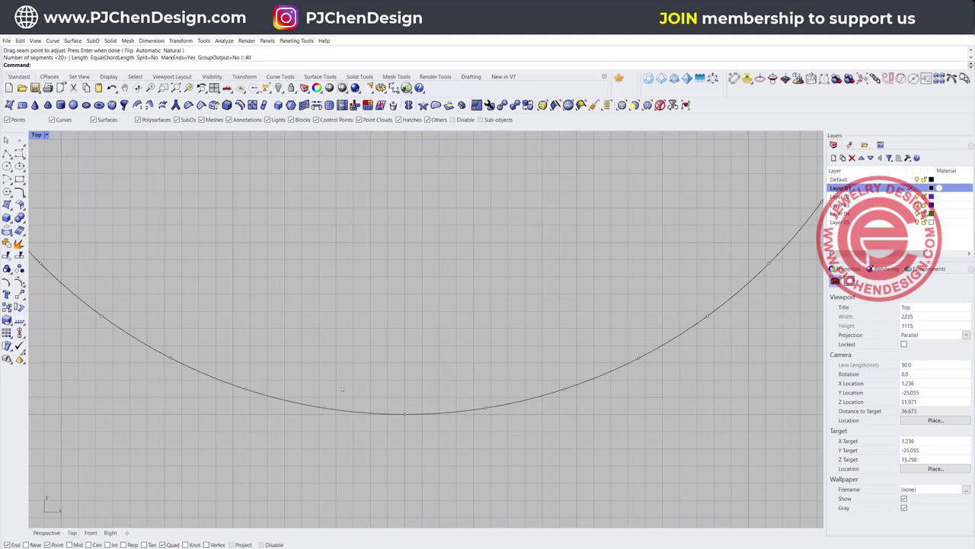
pyautogui.moveTo(399, 419); pyautogui.dragTo(344, 404, button='right')
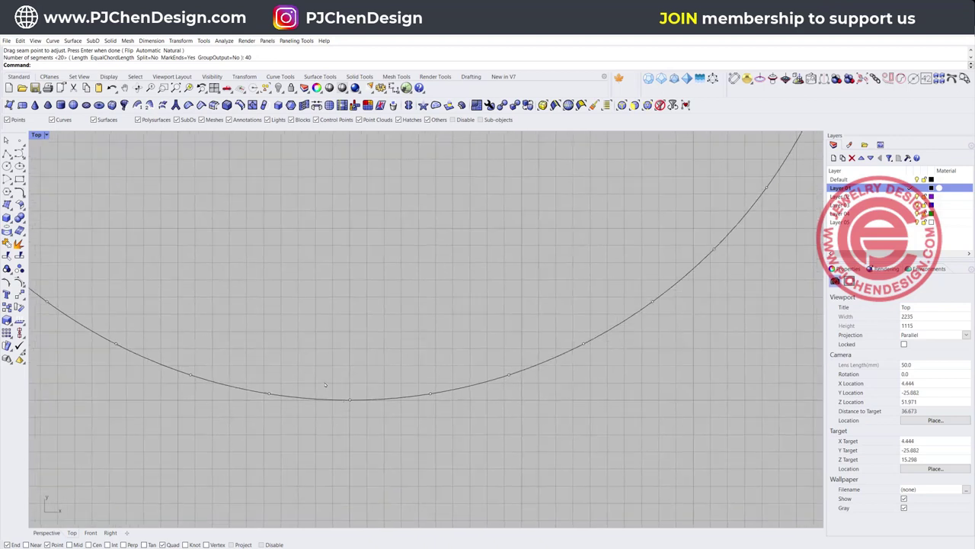
pyautogui.click(17, 255)
pyautogui.click(358, 398)
pyautogui.press('Return')
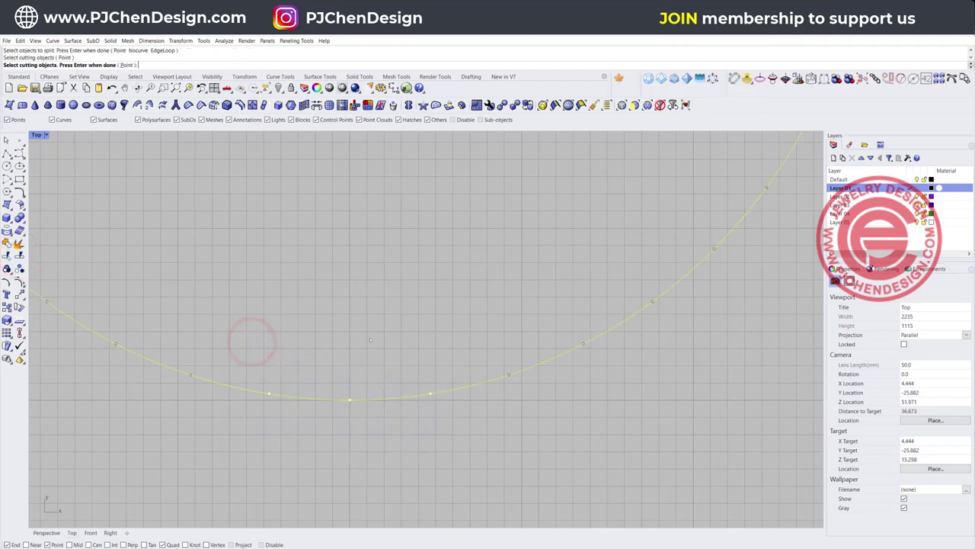
pyautogui.press('Return')
pyautogui.click(379, 397)
pyautogui.click(310, 400)
# Delete the large remaining arc and all spare division points, keeping only the two short bottom arcs and their three points.
pyautogui.click(444, 416)
pyautogui.moveTo(527, 403); pyautogui.dragTo(508, 354)
pyautogui.scroll(-5, 508, 353)
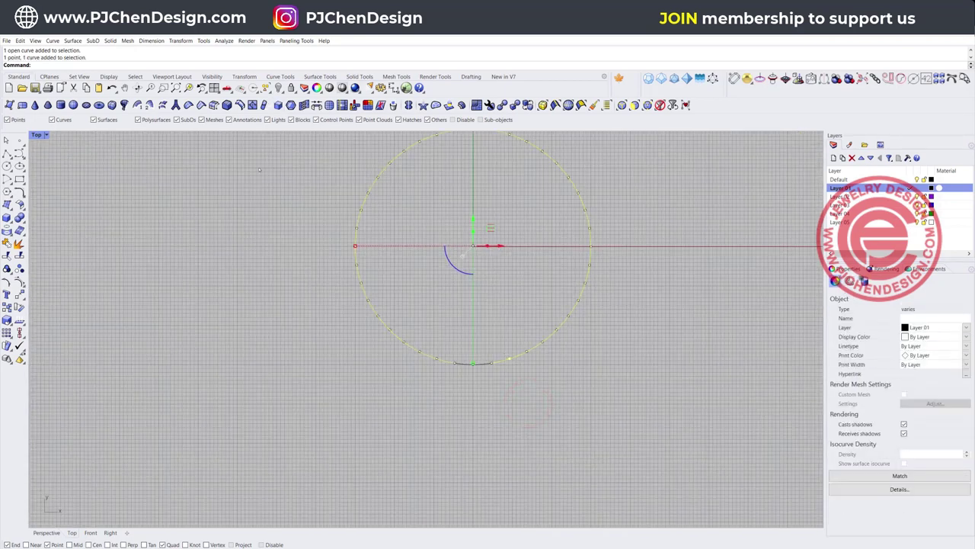
pyautogui.press('Delete')
pyautogui.moveTo(266, 164); pyautogui.dragTo(703, 409)
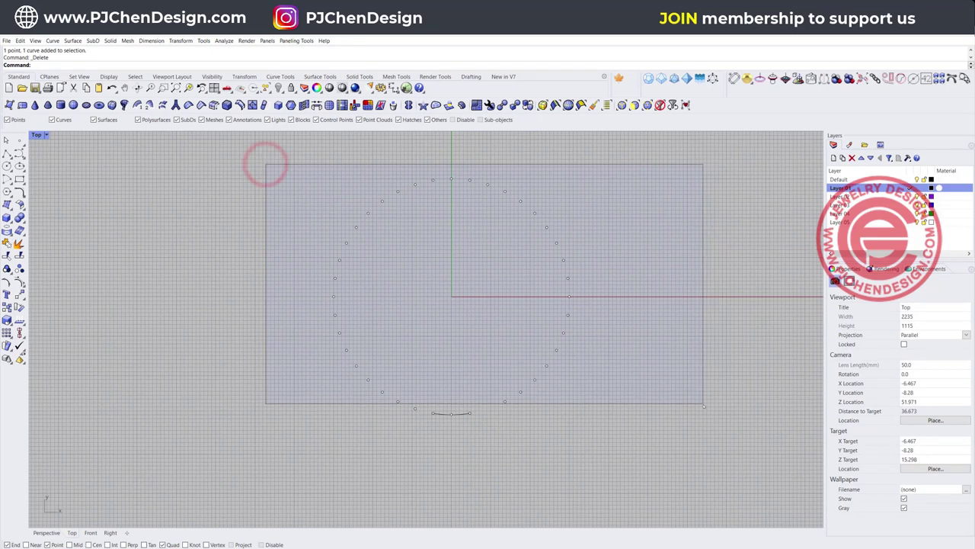
pyautogui.press('Delete')
pyautogui.scroll(6, 437, 400)
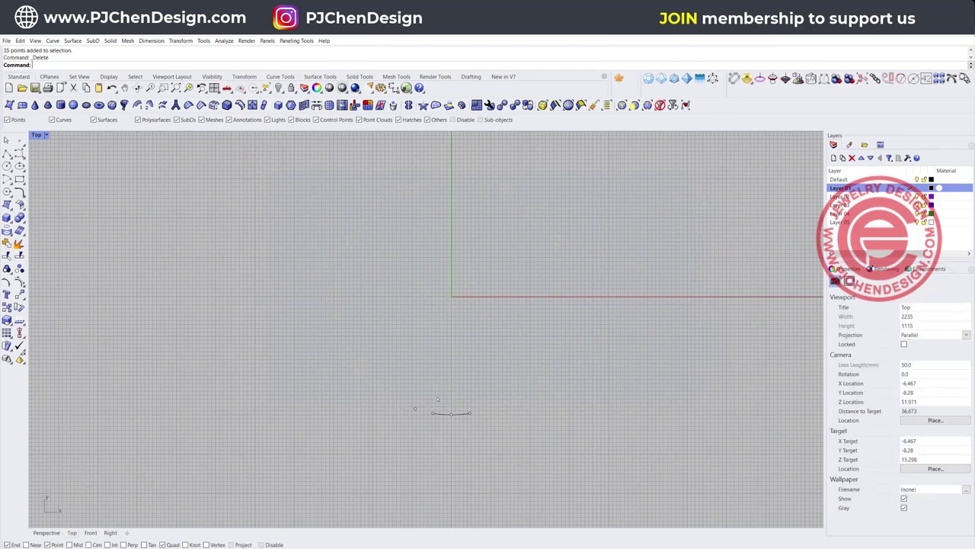
pyautogui.moveTo(381, 394); pyautogui.dragTo(406, 431)
pyautogui.press('Delete')
pyautogui.scroll(3, 474, 375)
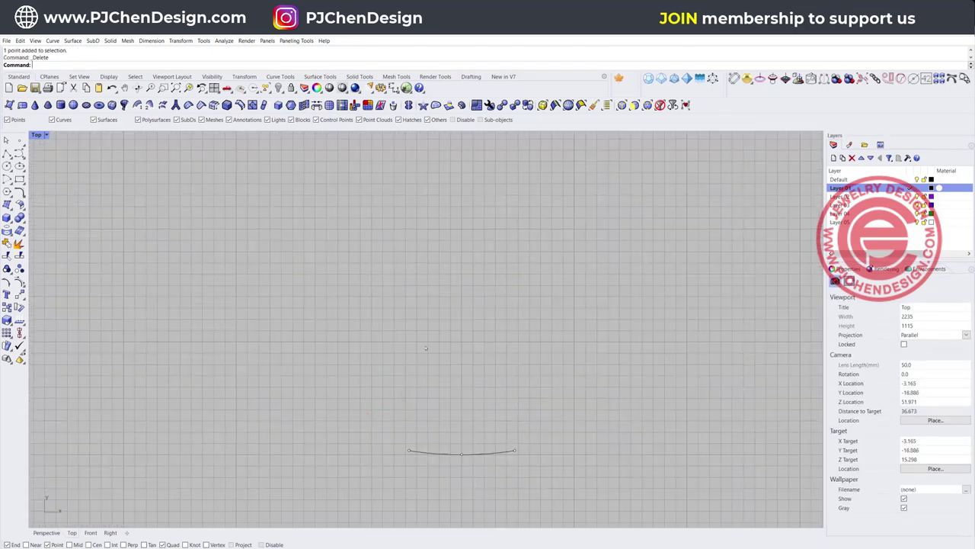
# Extrude both short arcs straight up in the Front view into two tall vertical surfaces.
pyautogui.doubleClick(35, 136)
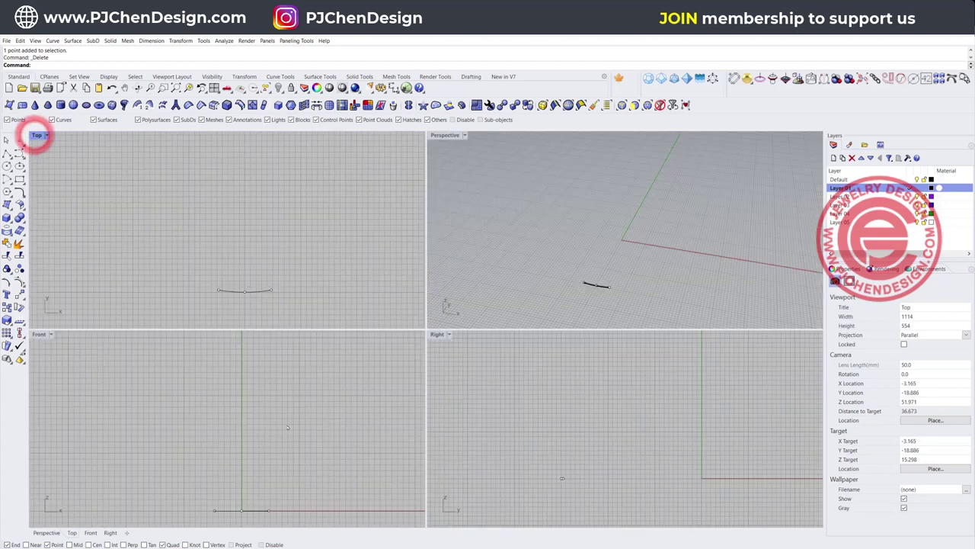
pyautogui.scroll(4, 251, 480)
pyautogui.click(262, 478)
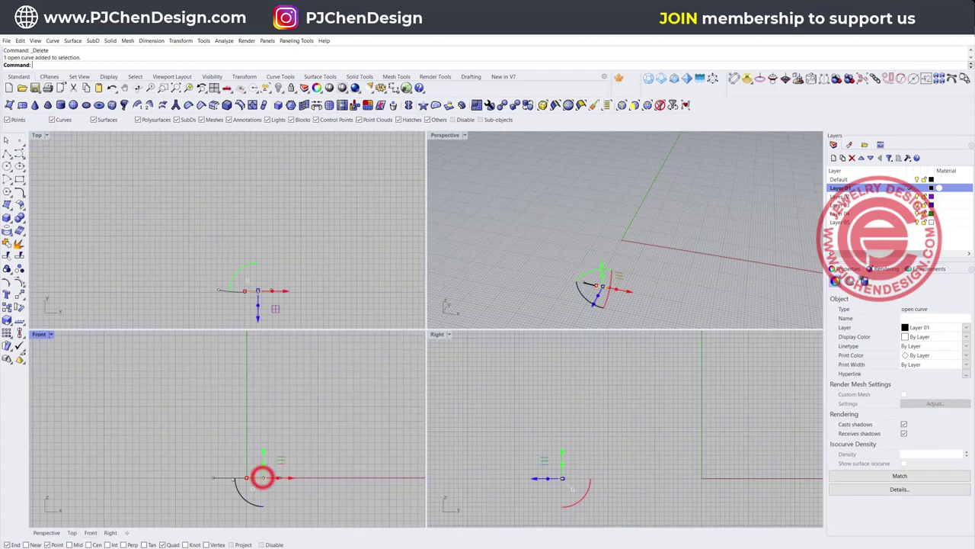
pyautogui.keyDown('shift'); pyautogui.click(225, 477); pyautogui.keyUp('shift')
pyautogui.scroll(-3, 284, 435)
pyautogui.moveTo(302, 407); pyautogui.dragTo(279, 443, button='right')
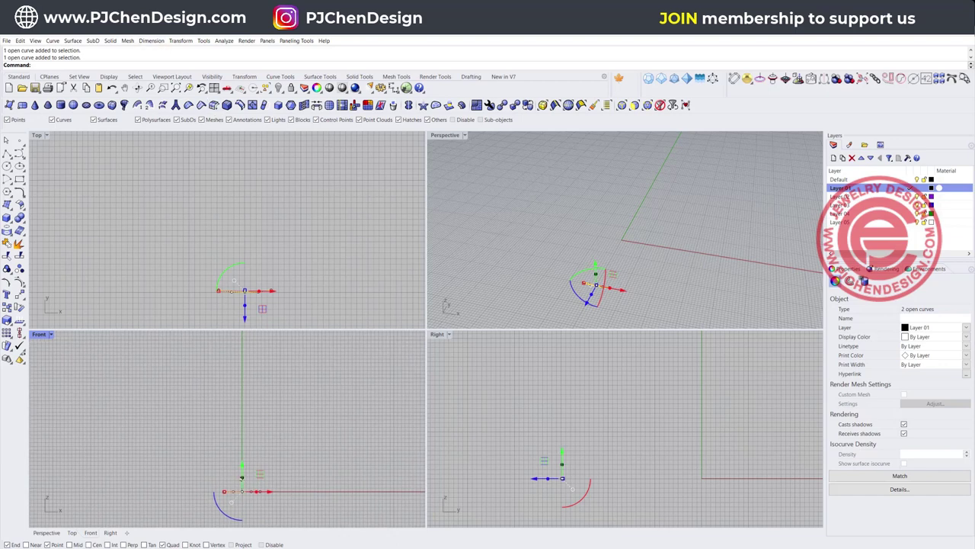
pyautogui.moveTo(242, 473); pyautogui.dragTo(246, 346)
pyautogui.moveTo(302, 369); pyautogui.dragTo(315, 422, button='right')
pyautogui.moveTo(252, 383); pyautogui.dragTo(253, 340)
pyautogui.click(340, 390)
# Rebuild the right extruded surface with 4 U points, 8 V points and degree 3 in both directions.
pyautogui.scroll(-5, 619, 201)
pyautogui.moveTo(583, 238)
pyautogui.mouseDown(button='right')
pyautogui.moveTo(621, 200)
pyautogui.moveTo(579, 231)
pyautogui.mouseUp(button='right')
pyautogui.scroll(5, 619, 201)
pyautogui.click(579, 232)
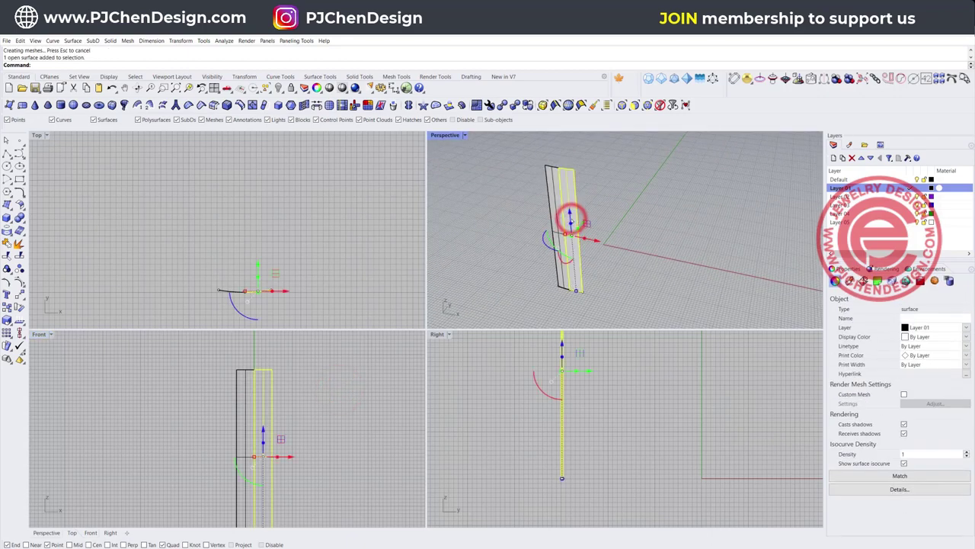
pyautogui.write('Rebuild')
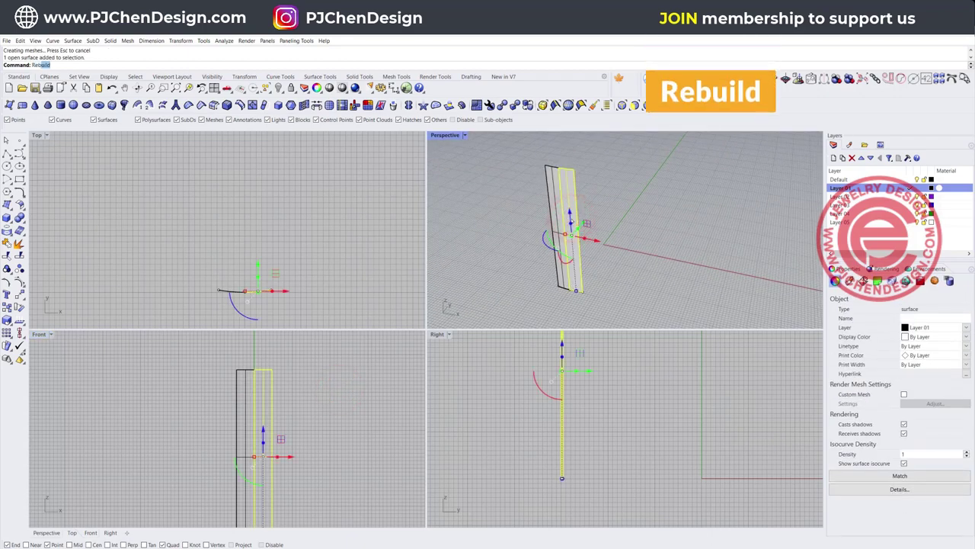
pyautogui.press('Return')
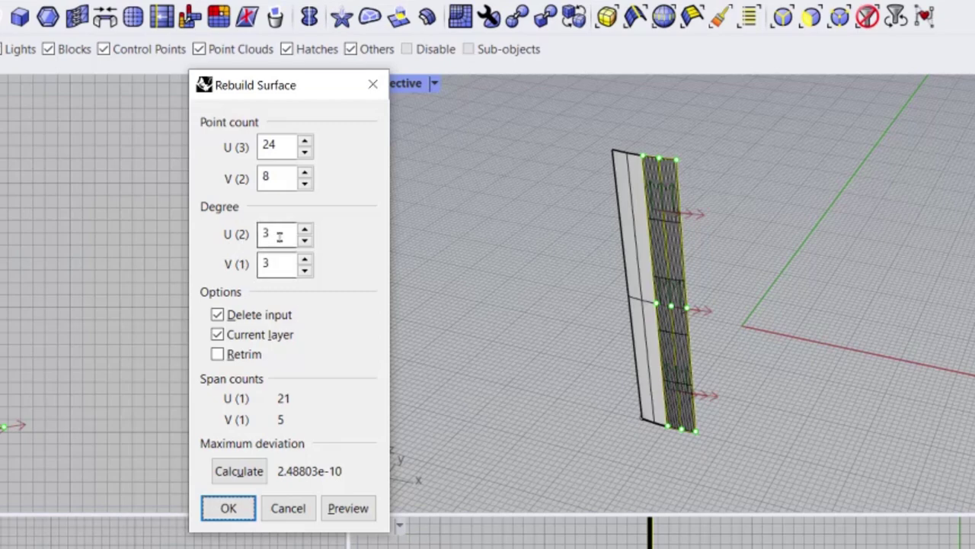
pyautogui.moveTo(280, 237); pyautogui.dragTo(256, 233)
pyautogui.moveTo(278, 266); pyautogui.dragTo(217, 287)
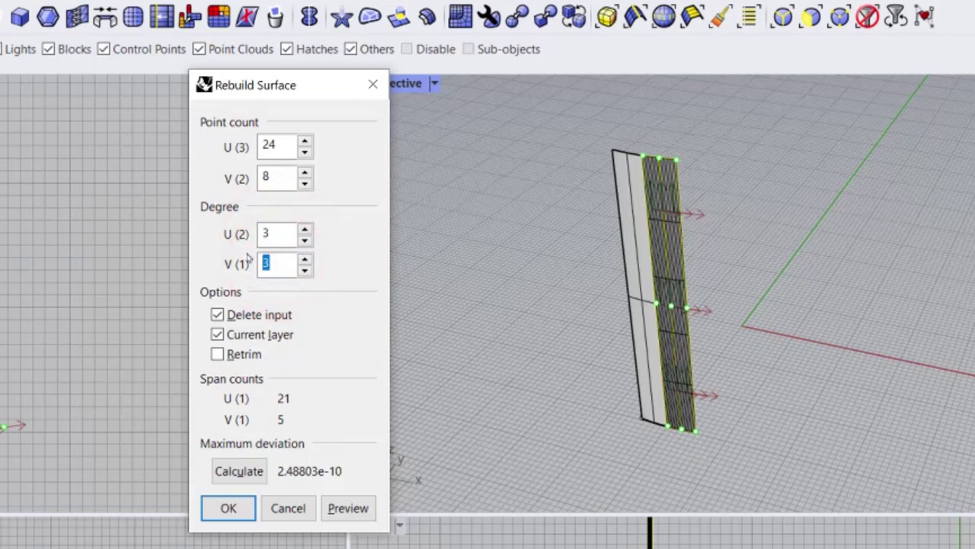
pyautogui.doubleClick(284, 146)
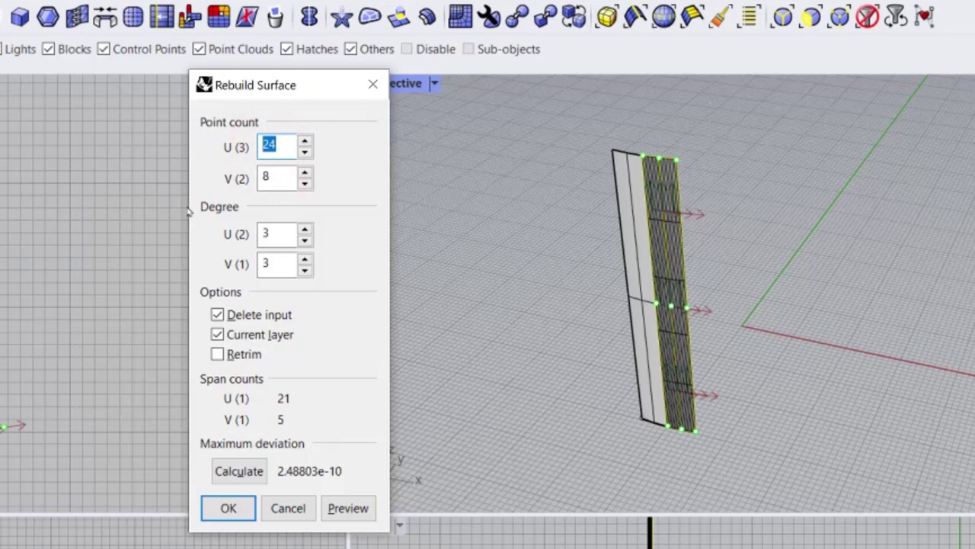
pyautogui.doubleClick(286, 180)
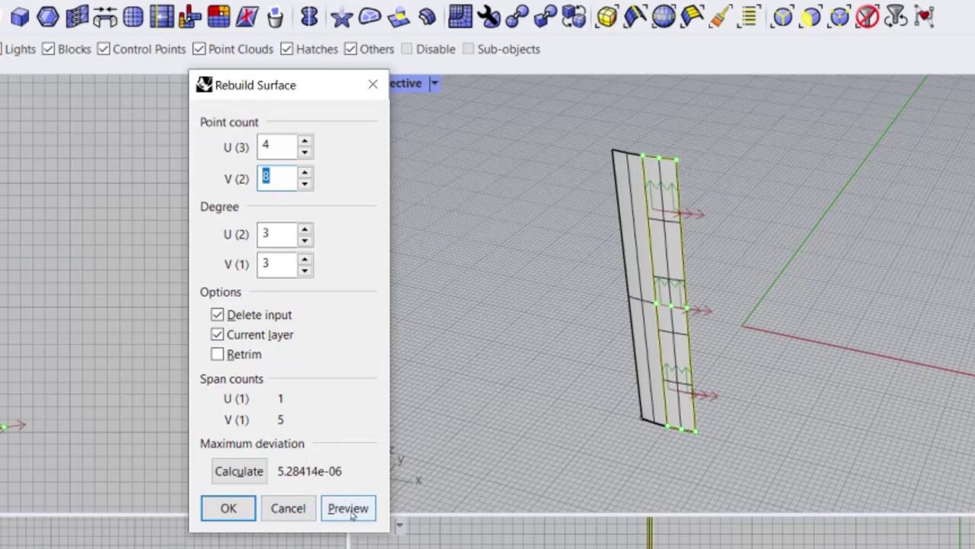
pyautogui.click(229, 508)
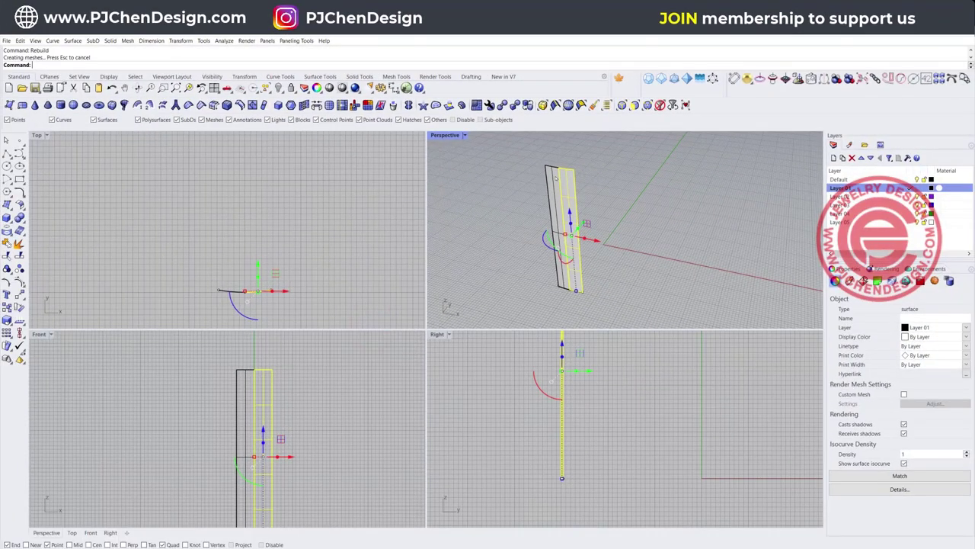
# Rebuild the left extruded surface with the same settings of 4 U and 8 V points at degree 3.
pyautogui.click(556, 177)
pyautogui.rightClick(555, 179)
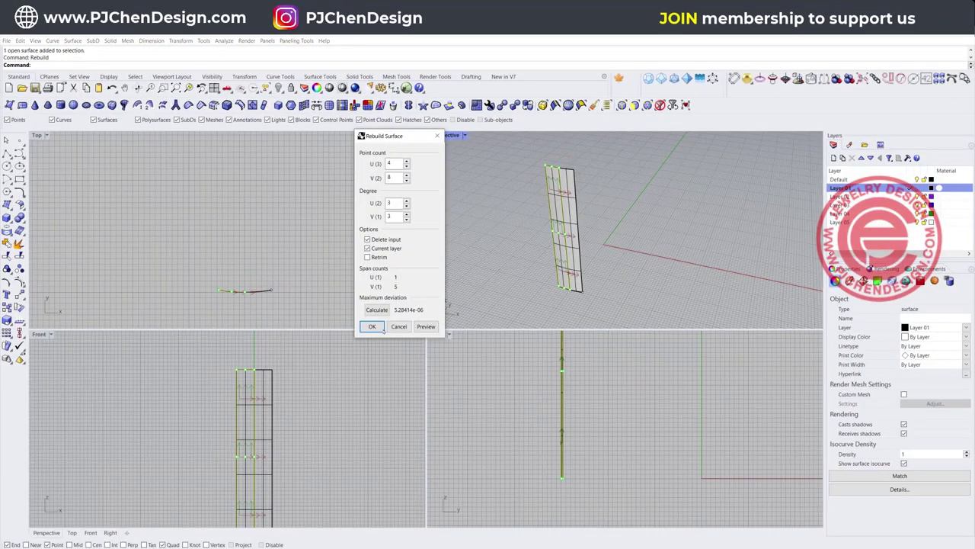
pyautogui.click(373, 326)
pyautogui.click(486, 266)
# Lock the left surface and turn on the control points of the right surface in a maximized Perspective view.
pyautogui.scroll(3, 568, 215)
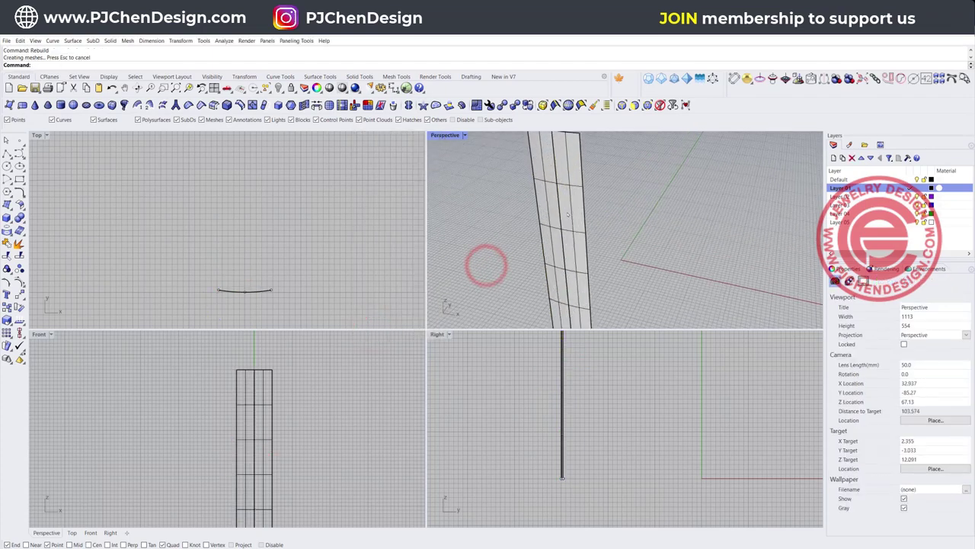
pyautogui.click(544, 224)
pyautogui.click(290, 87)
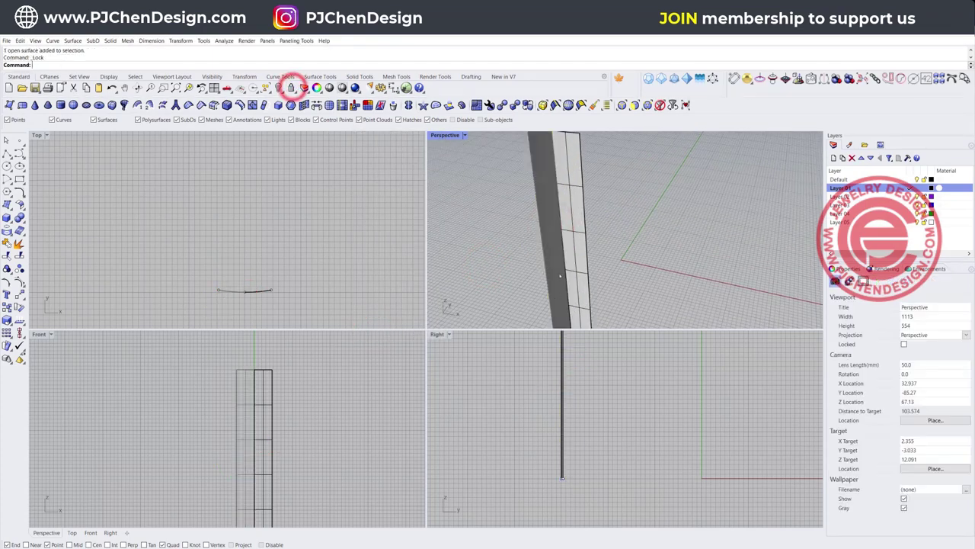
pyautogui.click(577, 235)
pyautogui.doubleClick(434, 135)
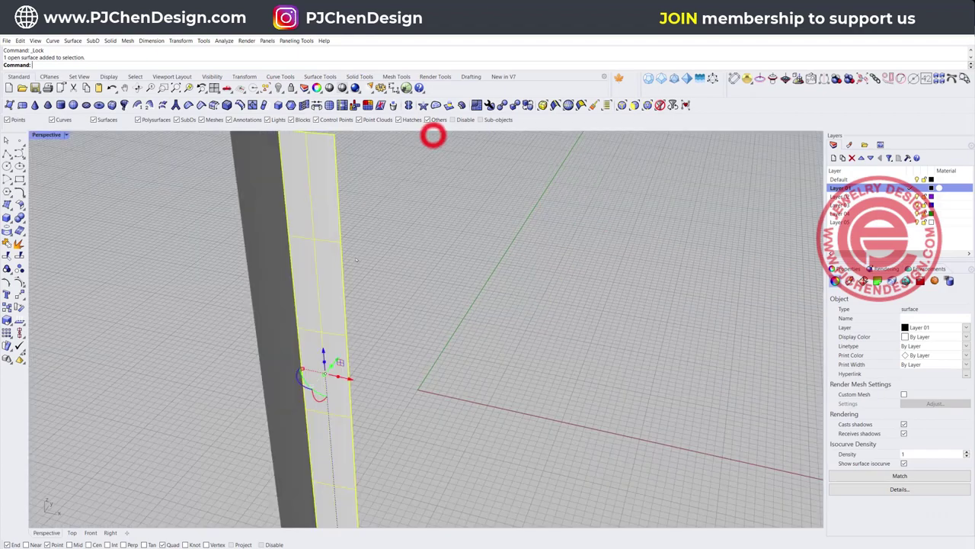
pyautogui.click(20, 279)
# Pull the middle rows of the right strip's control points outward, away from the circle's centre, to bow the strip.
pyautogui.scroll(-5, 369, 352)
pyautogui.moveTo(266, 320); pyautogui.dragTo(447, 425)
pyautogui.moveTo(256, 272); pyautogui.dragTo(393, 439)
pyautogui.moveTo(394, 440); pyautogui.dragTo(305, 326, button='right')
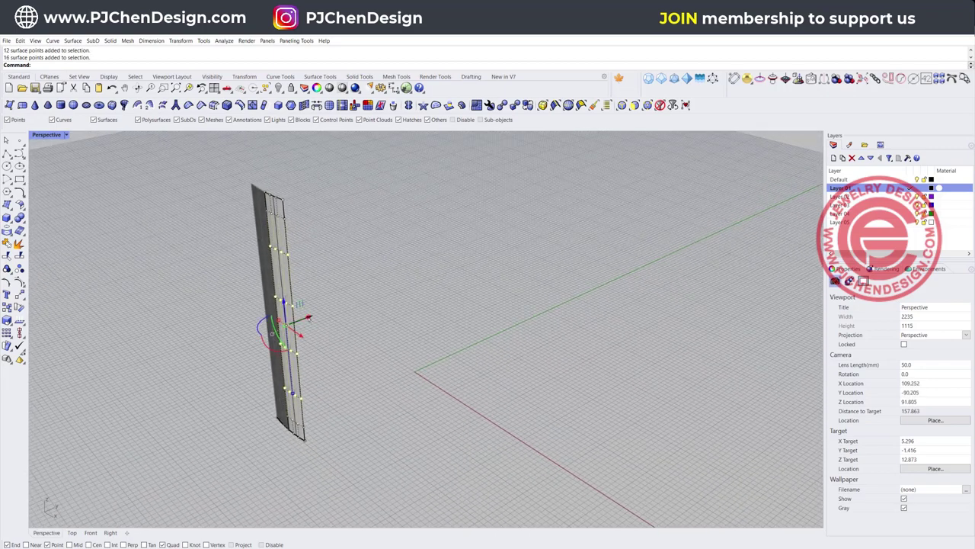
pyautogui.moveTo(308, 317); pyautogui.dragTo(297, 323)
pyautogui.moveTo(226, 296); pyautogui.dragTo(283, 327)
pyautogui.click(394, 327)
pyautogui.moveTo(394, 327); pyautogui.dragTo(340, 389, button='right')
pyautogui.scroll(4, 296, 296)
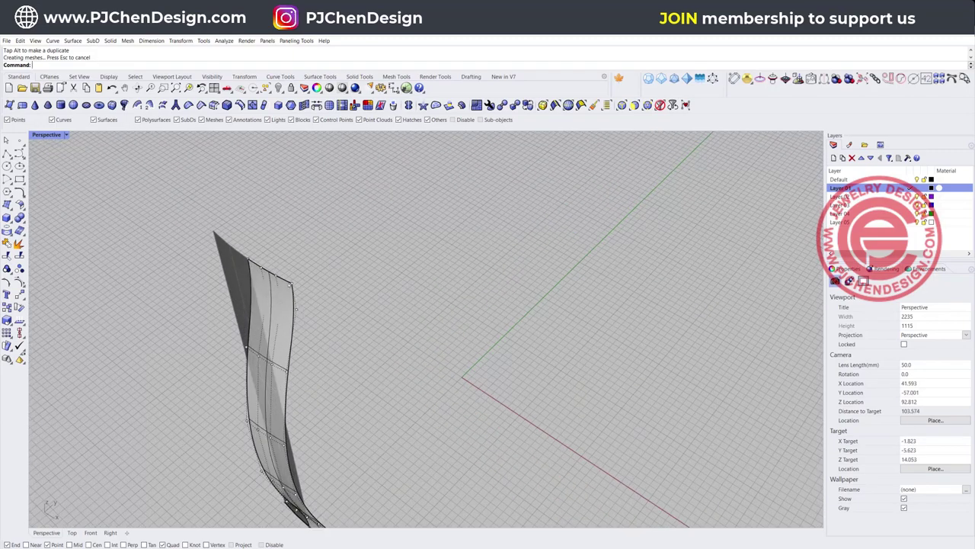
# Shift the right strip's two centre control-point rows left by about one strip width, then hide its control points.
pyautogui.moveTo(272, 272); pyautogui.dragTo(429, 345, button='right')
pyautogui.moveTo(336, 333); pyautogui.dragTo(464, 403)
pyautogui.moveTo(430, 365); pyautogui.dragTo(399, 365)
pyautogui.click(497, 372)
pyautogui.moveTo(452, 368); pyautogui.dragTo(315, 229, button='right')
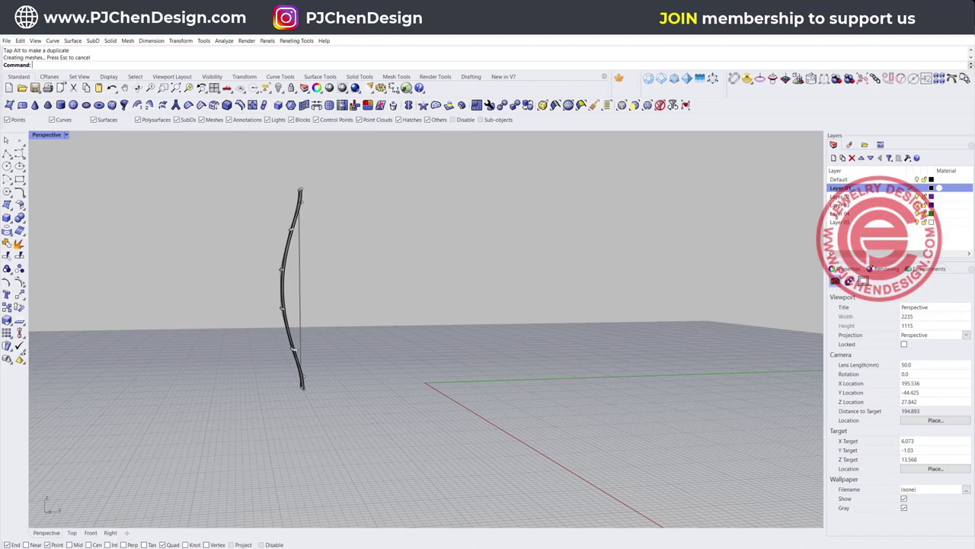
pyautogui.moveTo(266, 336)
pyautogui.mouseDown(button='right')
pyautogui.moveTo(330, 358)
pyautogui.moveTo(363, 336)
pyautogui.moveTo(383, 280)
pyautogui.mouseUp(button='right')
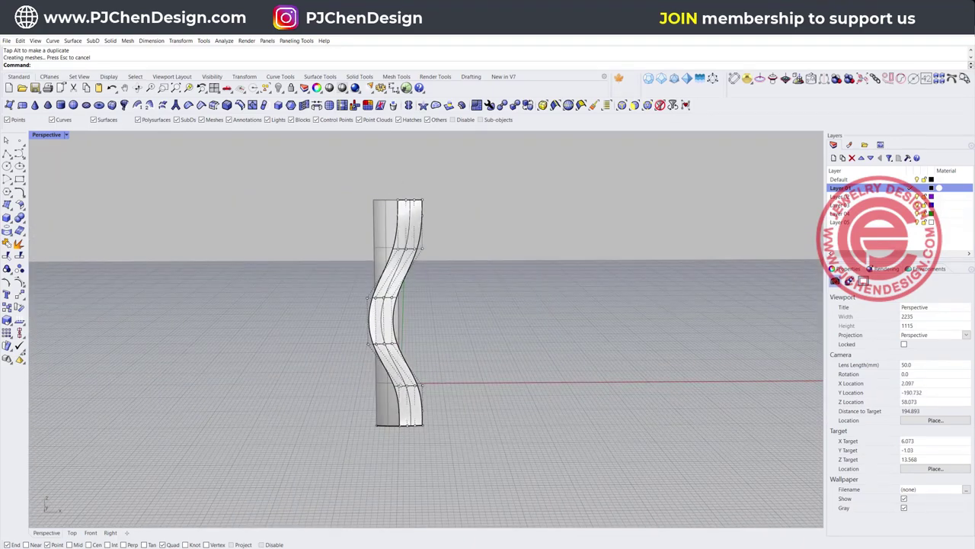
pyautogui.click(507, 320)
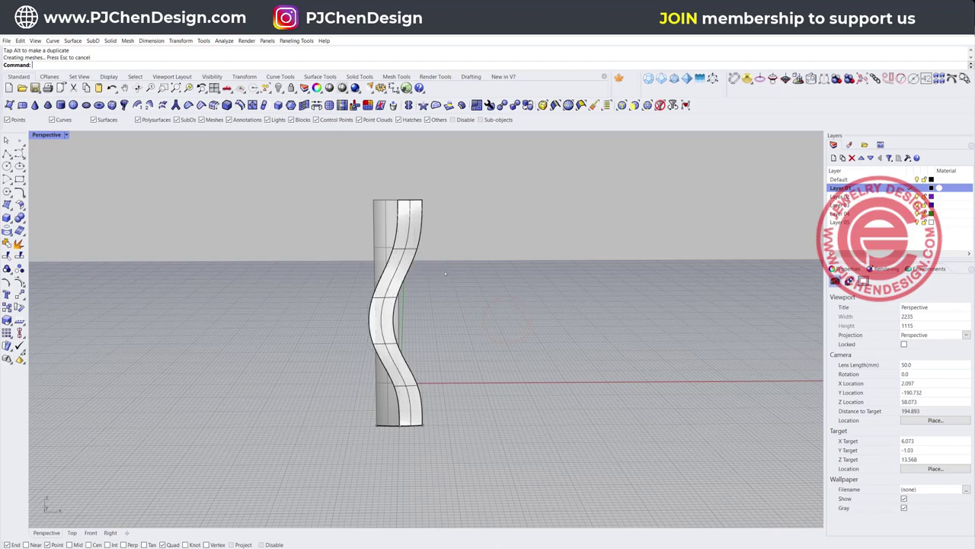
# Unlock the left surface and turn on its control points.
pyautogui.hotkey('ctrl', 'z')
pyautogui.rightClick(290, 88)
pyautogui.click(447, 275)
pyautogui.scroll(-5, 579, 366)
pyautogui.moveTo(571, 365); pyautogui.dragTo(589, 346, button='right')
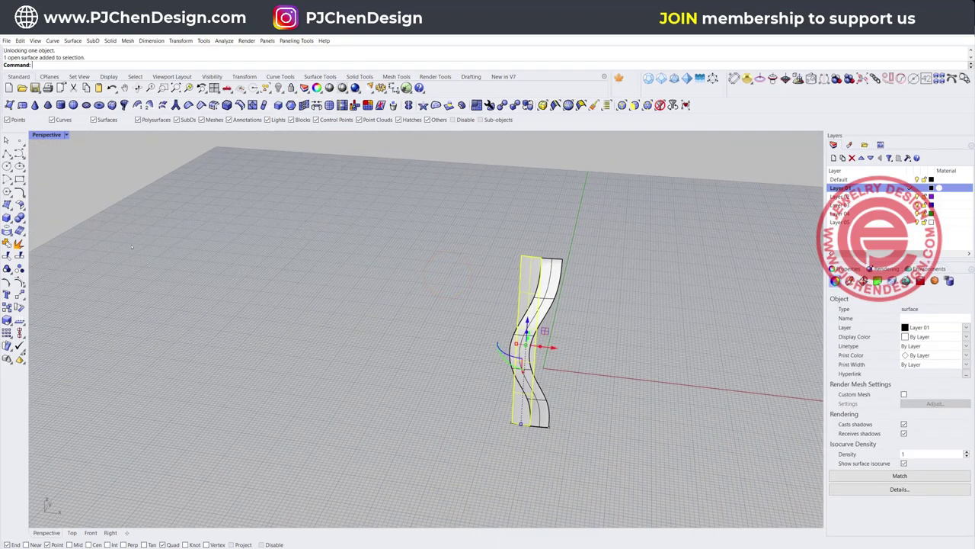
pyautogui.click(19, 281)
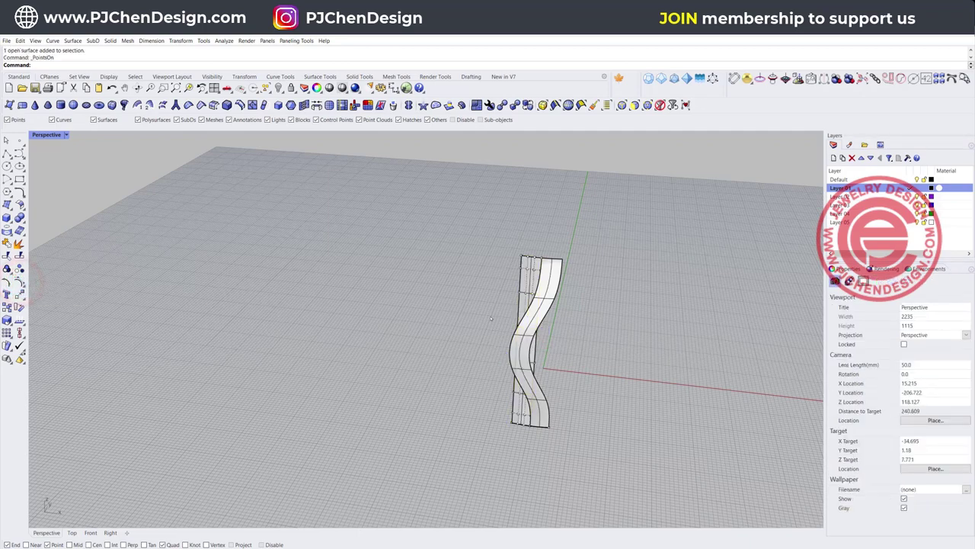
# Shift the left strip's middle control points right along X so it crosses behind the other strip.
pyautogui.moveTo(480, 289); pyautogui.dragTo(561, 393)
pyautogui.moveTo(554, 349); pyautogui.dragTo(576, 349)
pyautogui.moveTo(610, 346); pyautogui.dragTo(548, 371, button='right')
pyautogui.scroll(4, 416, 404)
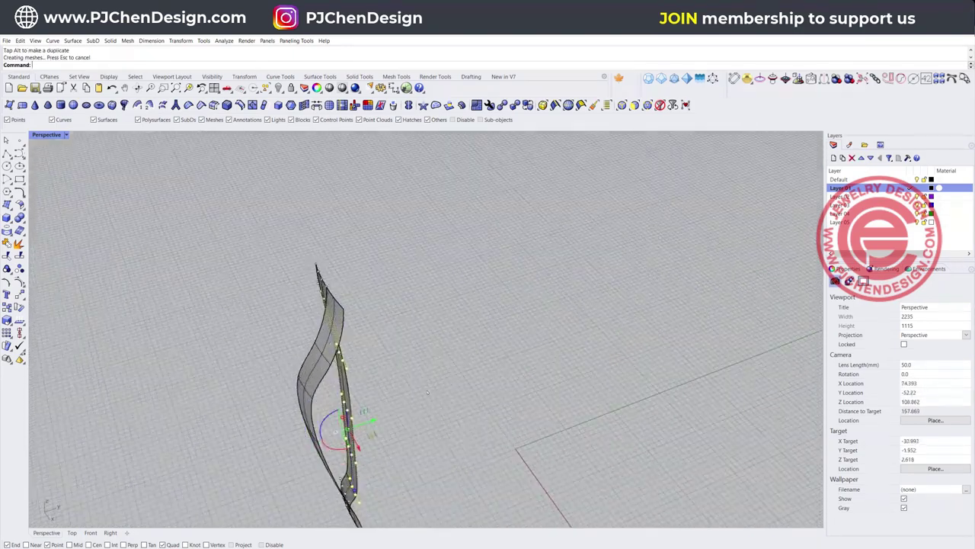
# Pull the left strip's middle control points inward toward the circle's centre, opening a gap between the two strips.
pyautogui.moveTo(416, 403); pyautogui.dragTo(449, 385, button='right')
pyautogui.moveTo(394, 360); pyautogui.dragTo(432, 439)
pyautogui.moveTo(309, 373); pyautogui.dragTo(415, 324, button='right')
pyautogui.moveTo(611, 297); pyautogui.dragTo(625, 297)
pyautogui.moveTo(625, 297); pyautogui.dragTo(549, 335, button='right')
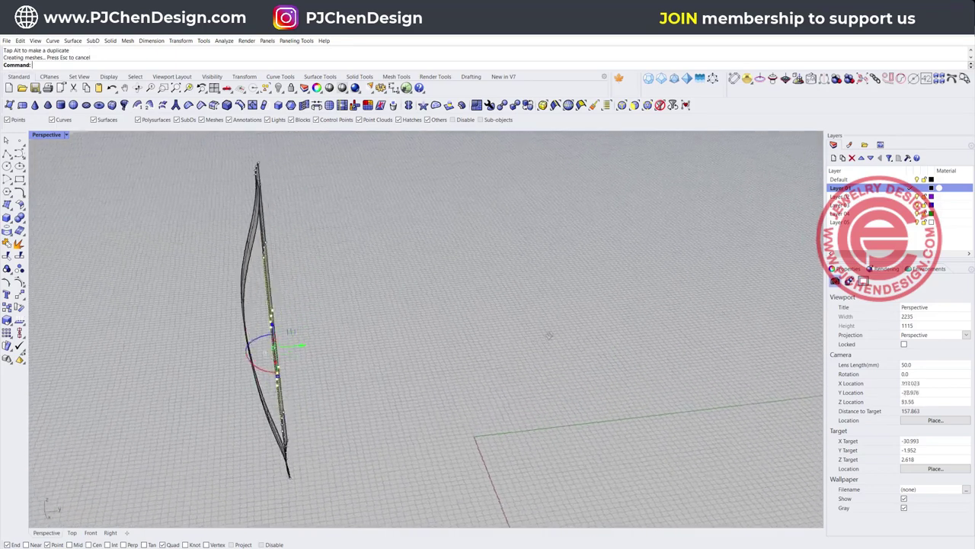
pyautogui.moveTo(301, 346); pyautogui.dragTo(322, 348)
pyautogui.click(381, 337)
pyautogui.moveTo(381, 337); pyautogui.dragTo(462, 219, button='right')
pyautogui.moveTo(430, 326)
pyautogui.mouseDown(button='right')
pyautogui.moveTo(467, 339)
pyautogui.moveTo(488, 384)
pyautogui.moveTo(565, 401)
pyautogui.moveTo(457, 342)
pyautogui.moveTo(419, 341)
pyautogui.mouseUp(button='right')
# Extrude both strip surfaces straight into solids 0.8 thick, setting the direction vertically upward in the Top view.
pyautogui.click(437, 297)
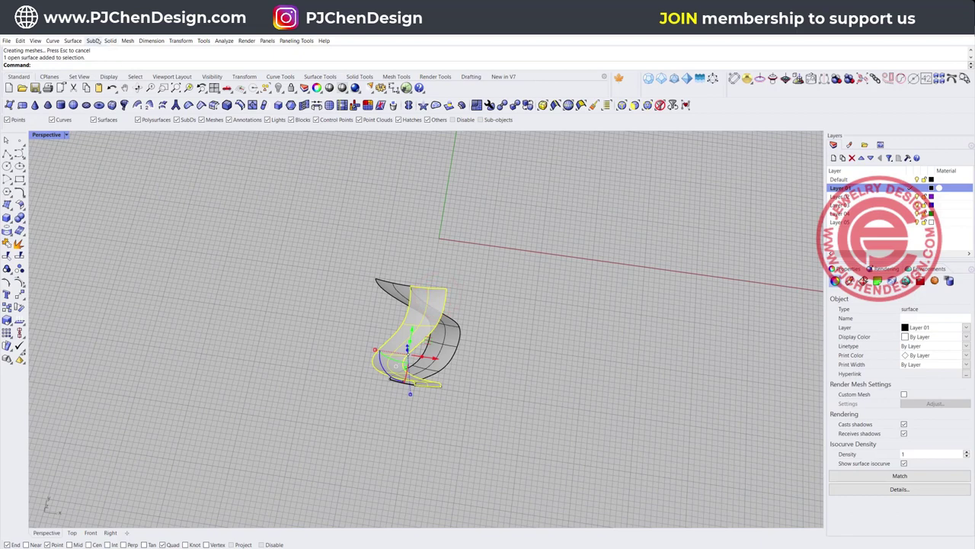
pyautogui.keyDown('shift'); pyautogui.click(389, 291); pyautogui.keyUp('shift')
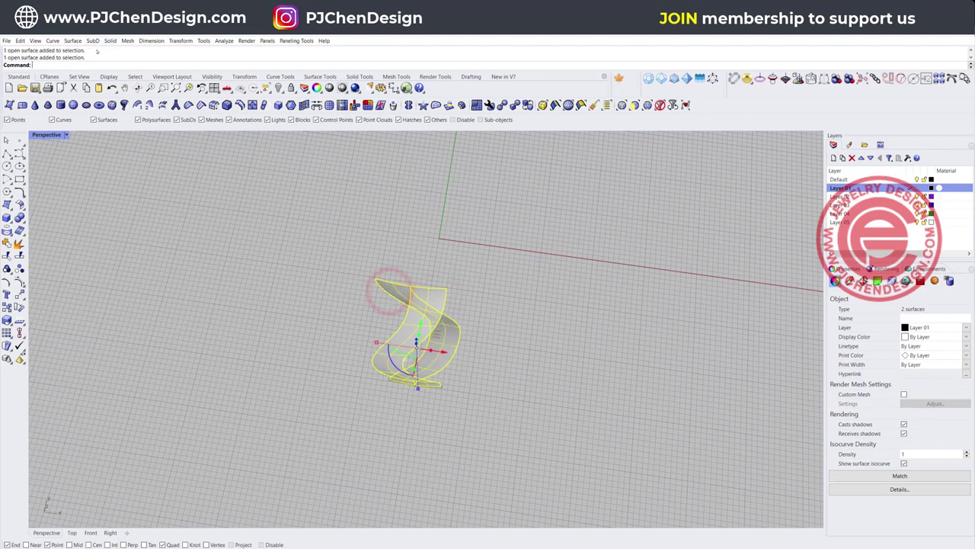
pyautogui.click(111, 41)
pyautogui.moveTo(177, 186)
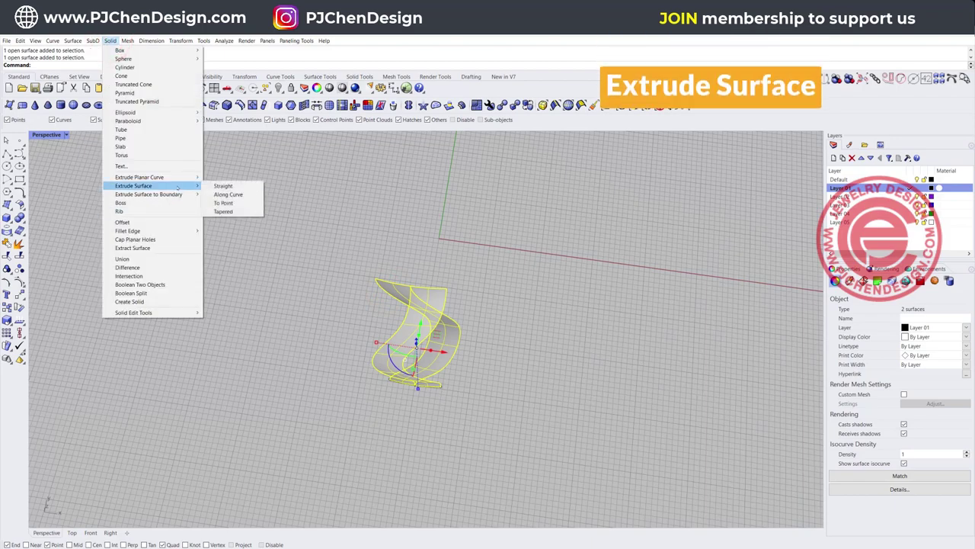
pyautogui.click(226, 184)
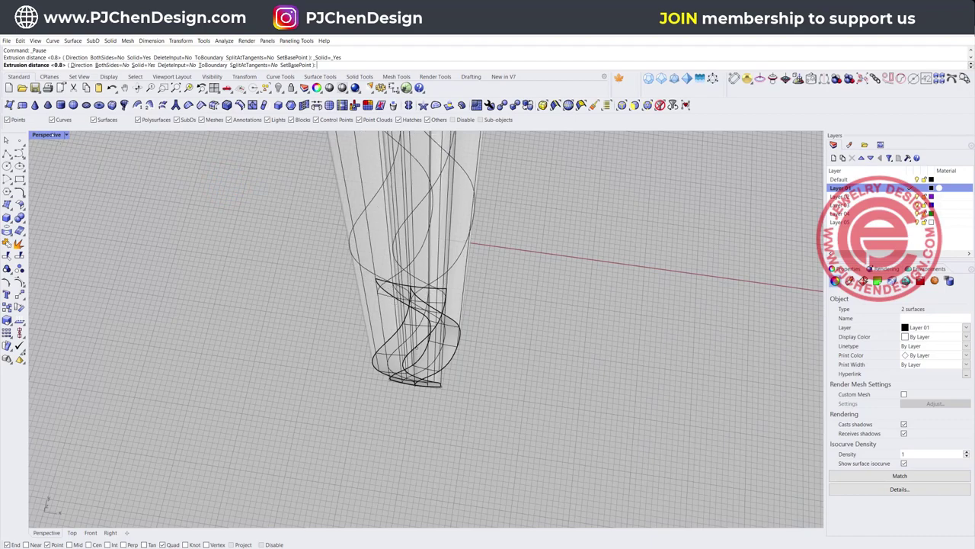
pyautogui.doubleClick(49, 134)
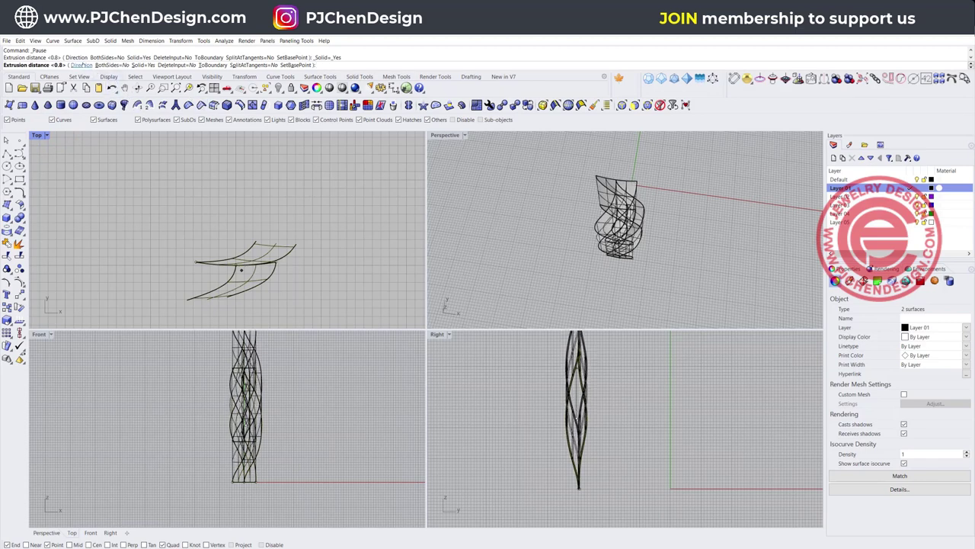
pyautogui.click(82, 65)
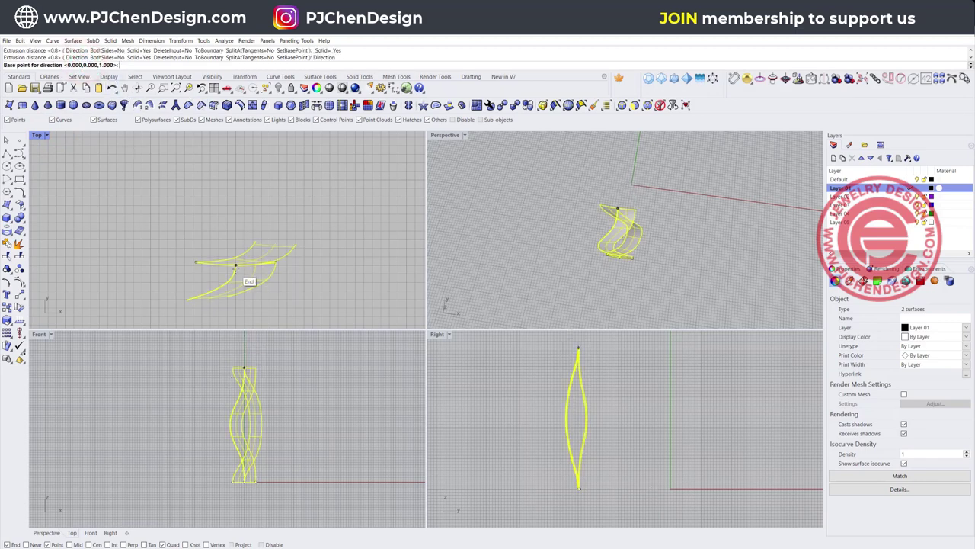
pyautogui.click(236, 268)
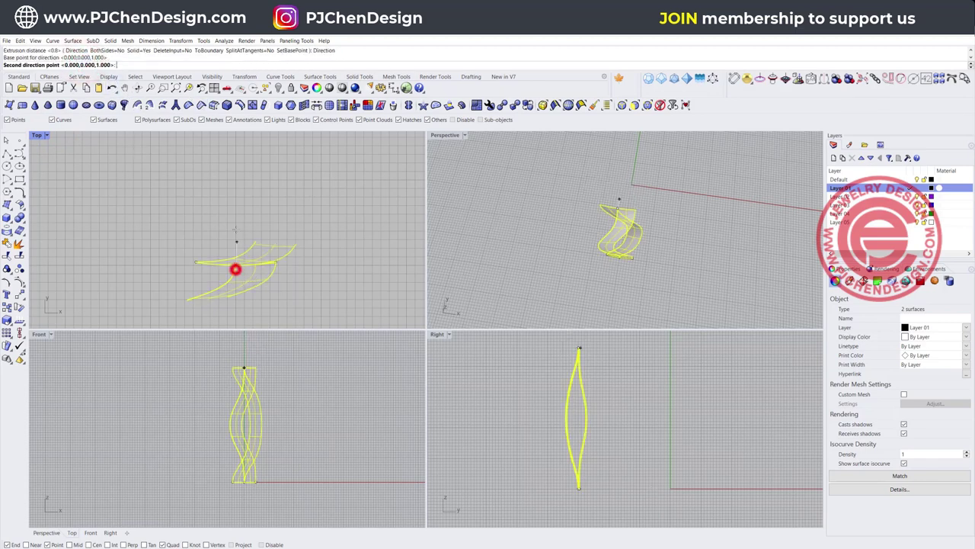
pyautogui.keyDown('shift'); pyautogui.click(244, 179); pyautogui.keyUp('shift')
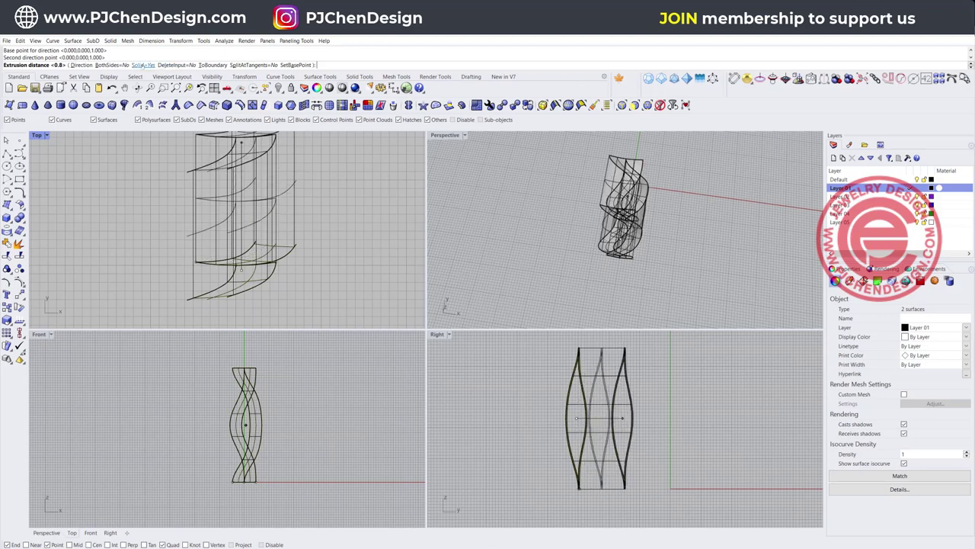
pyautogui.click(324, 285)
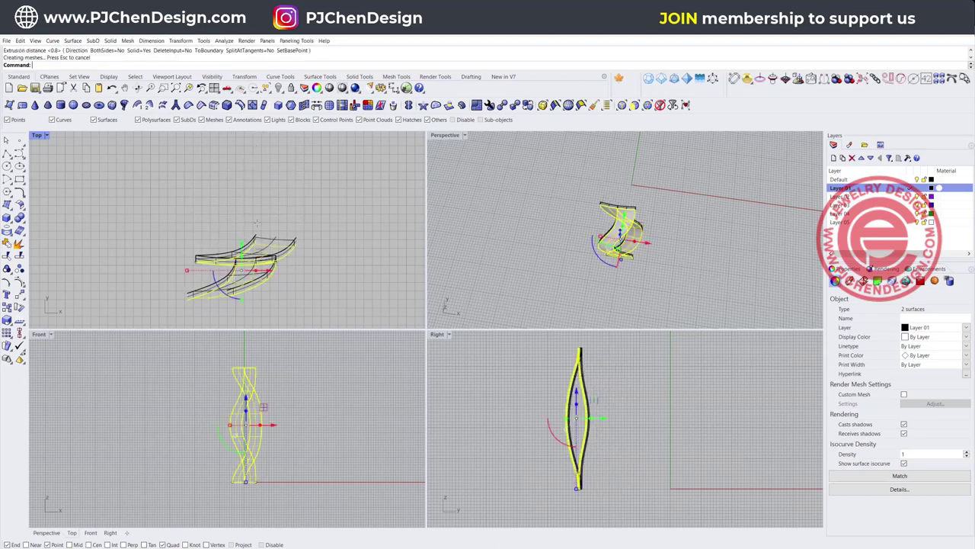
# Examine the two crossing solid strips from several angles in the Perspective view.
pyautogui.moveTo(663, 241); pyautogui.dragTo(684, 191, button='right')
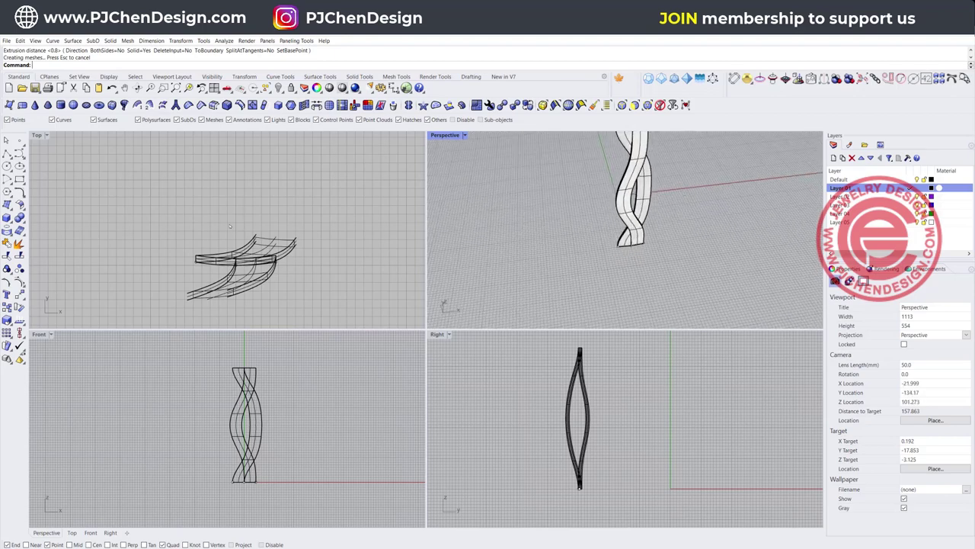
pyautogui.scroll(-3, 227, 237)
pyautogui.moveTo(578, 171); pyautogui.dragTo(516, 234, button='right')
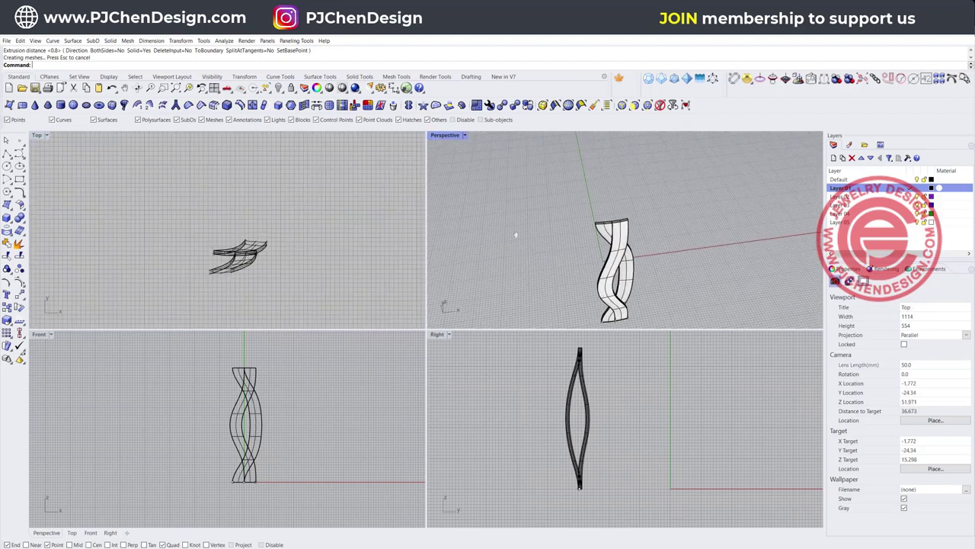
pyautogui.doubleClick(449, 134)
pyautogui.scroll(-6, 325, 272)
pyautogui.moveTo(325, 272); pyautogui.dragTo(351, 287, button='right')
pyautogui.scroll(4, 346, 304)
pyautogui.click(354, 298)
pyautogui.keyDown('shift'); pyautogui.click(378, 299); pyautogui.keyUp('shift')
pyautogui.doubleClick(54, 135)
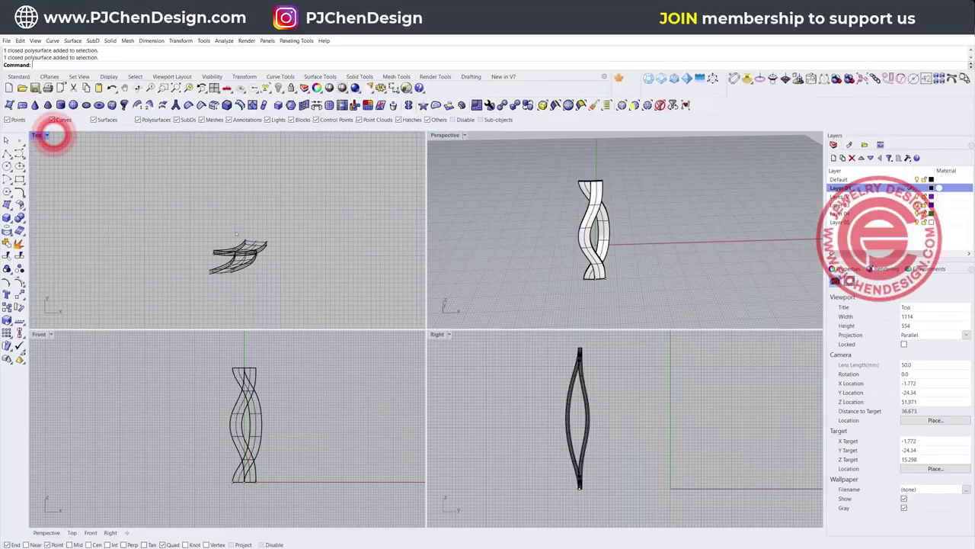
# Polar array both solid strips around the origin in the Top view, with 20 items over 360 degrees.
pyautogui.scroll(5, 242, 258)
pyautogui.click(246, 262)
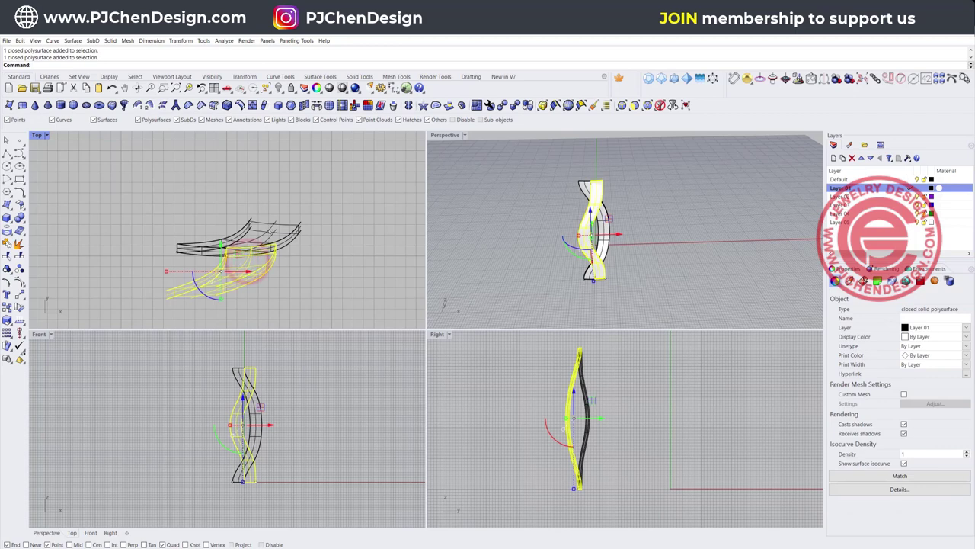
pyautogui.scroll(-5, 268, 227)
pyautogui.scroll(-3, 210, 192)
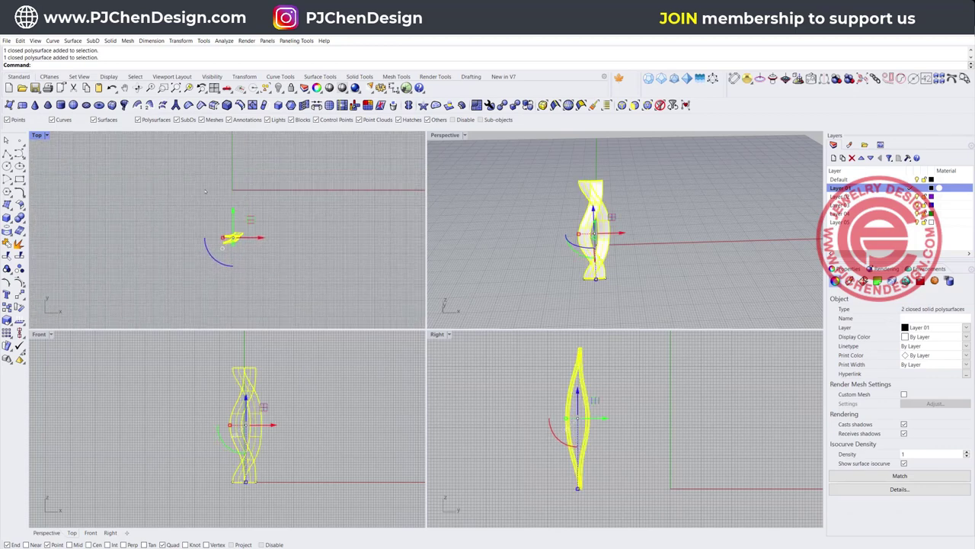
pyautogui.click(19, 333)
pyautogui.click(31, 339)
pyautogui.write('0')
pyautogui.press('Return')
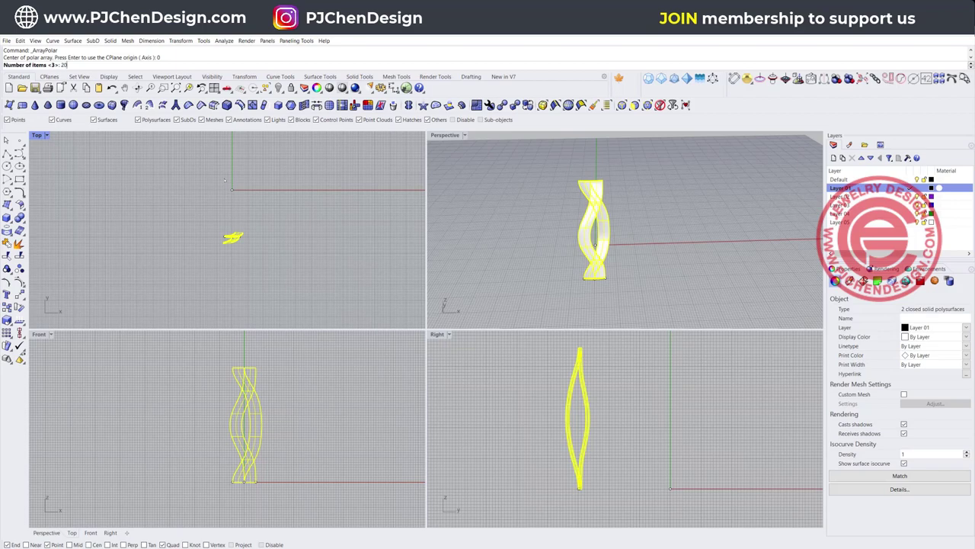
pyautogui.write('20')
pyautogui.press('Return')
pyautogui.press('Return')
pyautogui.press('Return')
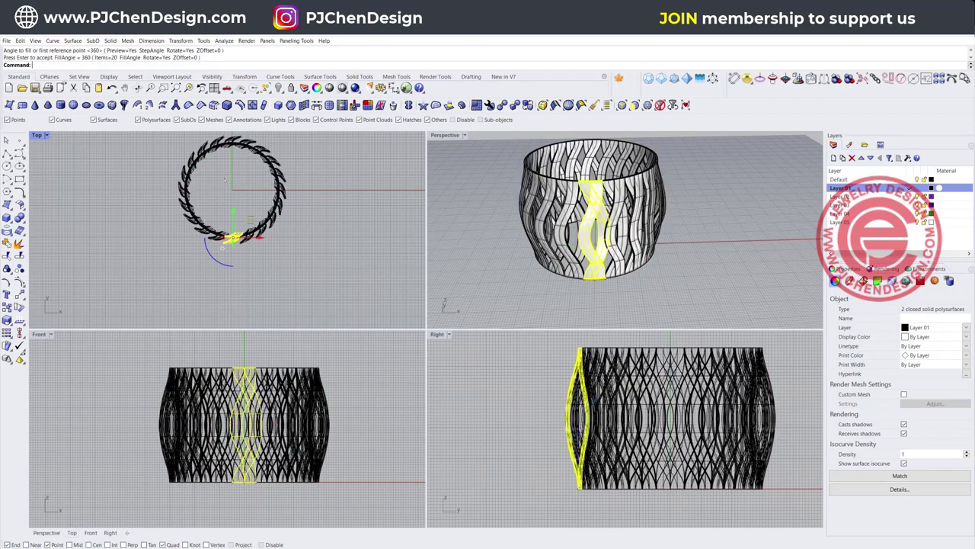
# Examine the arrayed bracelet and the finished version with solid upper and lower bands from several angles.
pyautogui.click(472, 180)
pyautogui.moveTo(473, 179); pyautogui.dragTo(468, 157, button='right')
pyautogui.scroll(4, 595, 164)
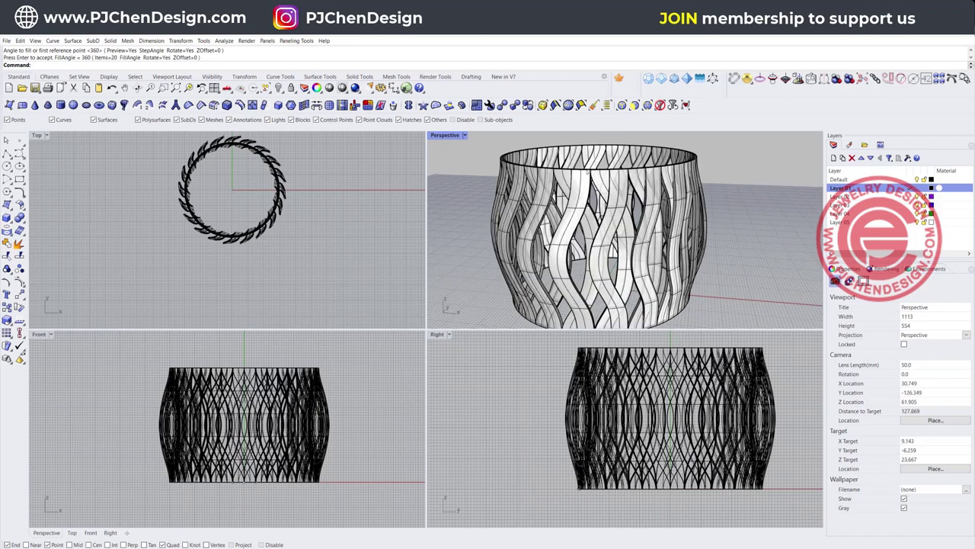
pyautogui.moveTo(565, 270); pyautogui.dragTo(496, 222, button='right')
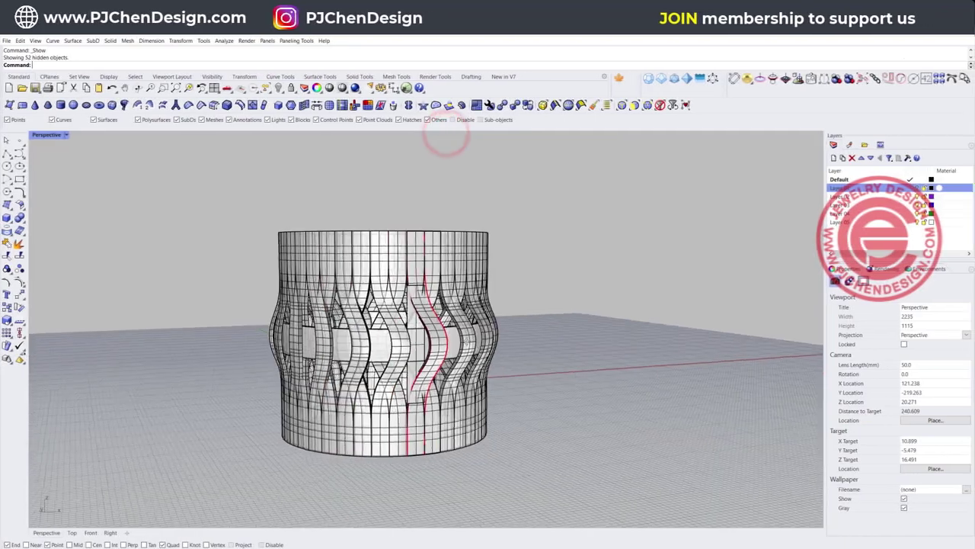
pyautogui.moveTo(447, 142); pyautogui.dragTo(545, 329, button='right')
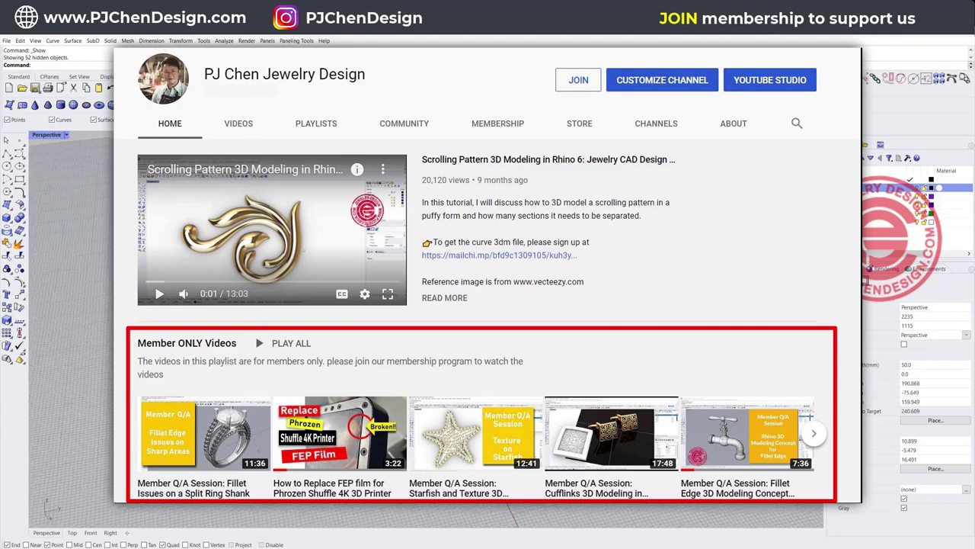
pyautogui.moveTo(534, 433); pyautogui.dragTo(241, 409, button='right')
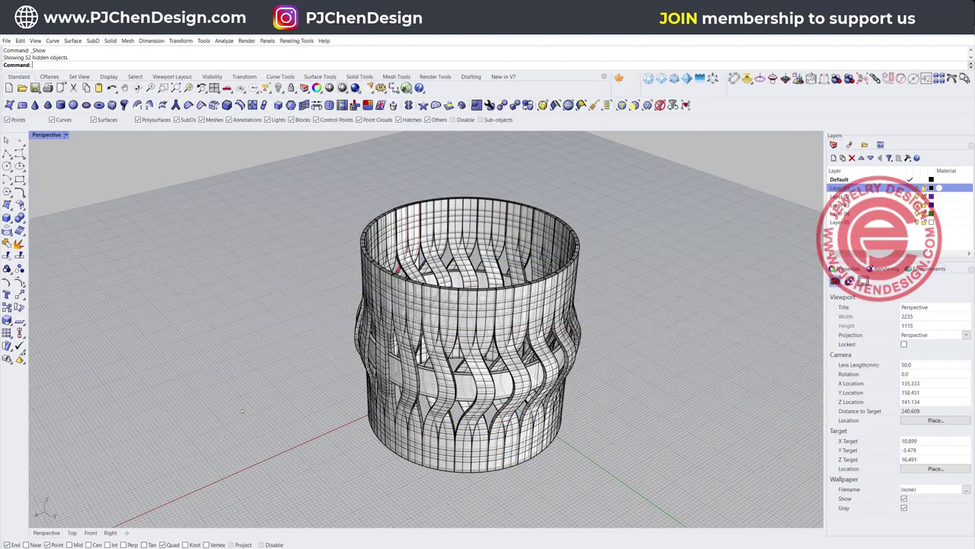